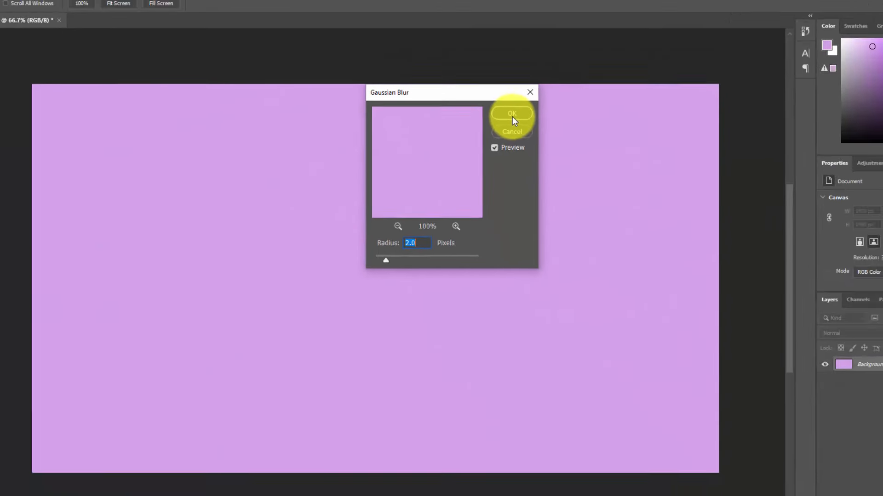
Step: Apply the Gaussian Blur with a radius of 2.0 pixels and unlock the Background layer
click(512, 115)
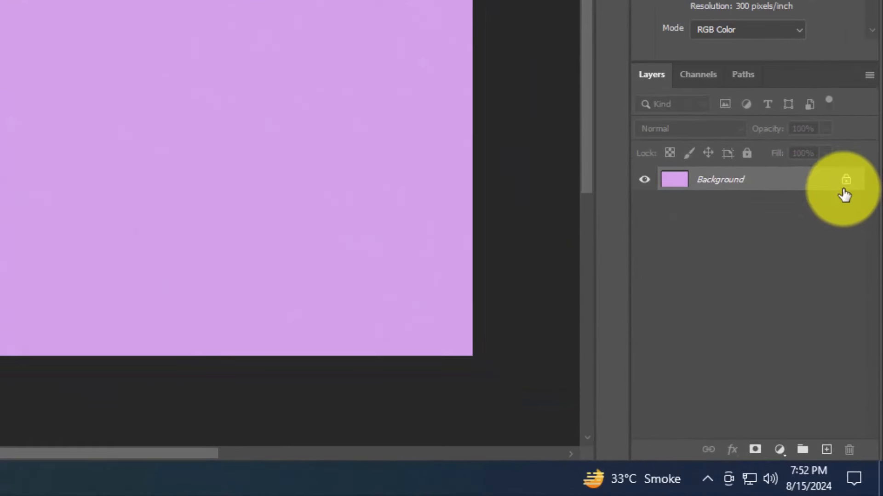
click(844, 186)
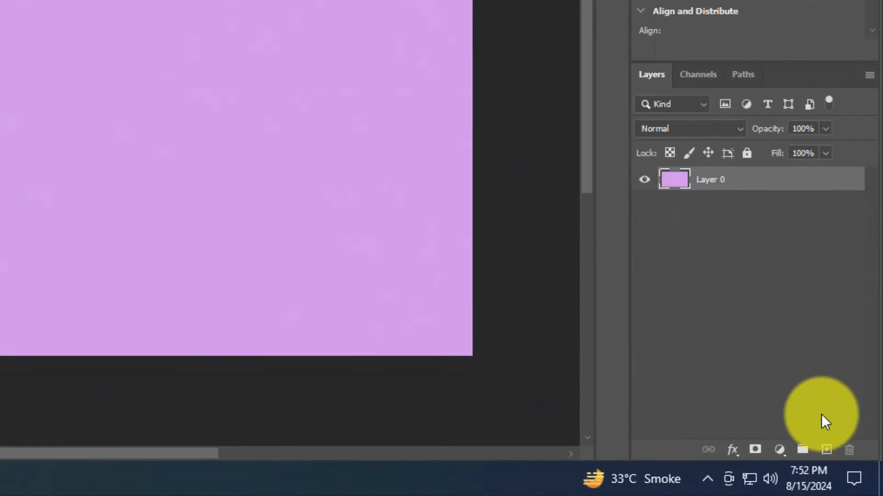
Step: Create a layer group named bg, move the purple background layer into it and collapse the group
click(802, 449)
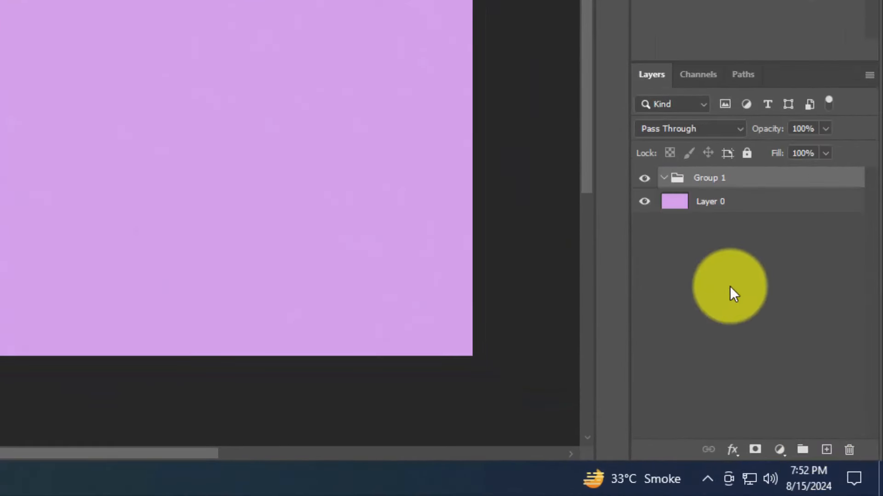
double_click(708, 178)
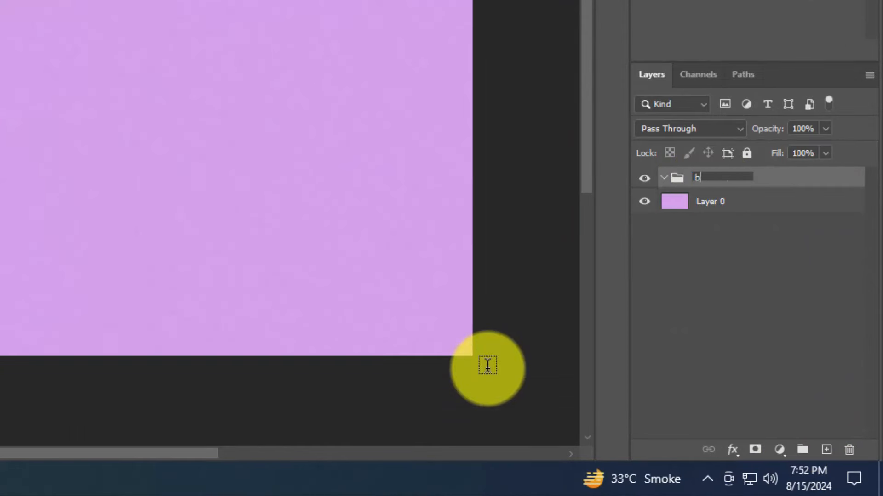
text(bg)
key(Return)
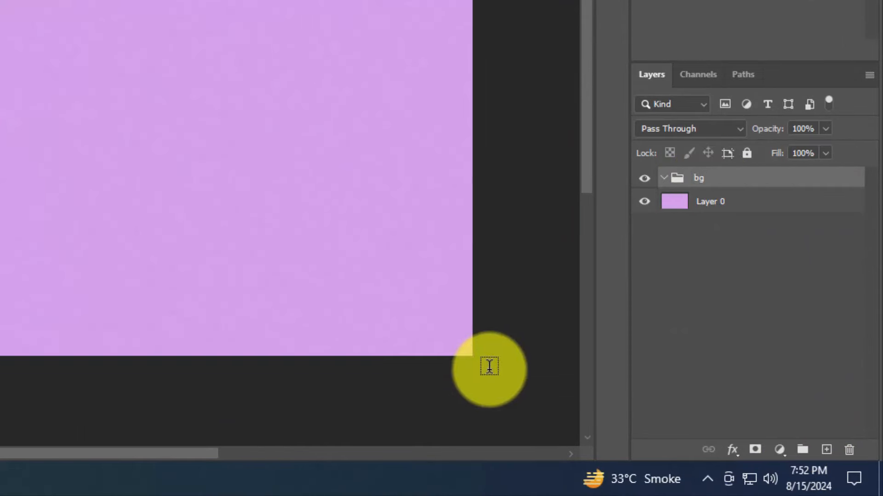
mouse_move(690, 202)
mouse_down()
mouse_move(690, 182)
mouse_move(690, 192)
mouse_up()
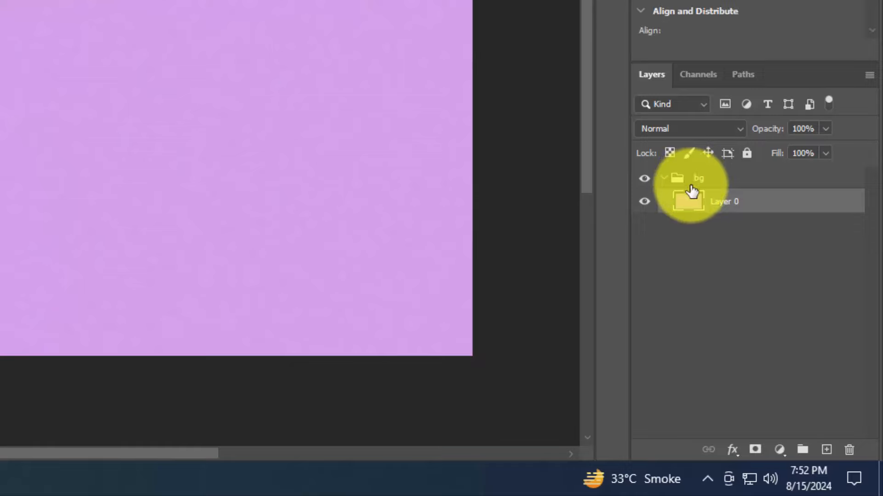
click(662, 180)
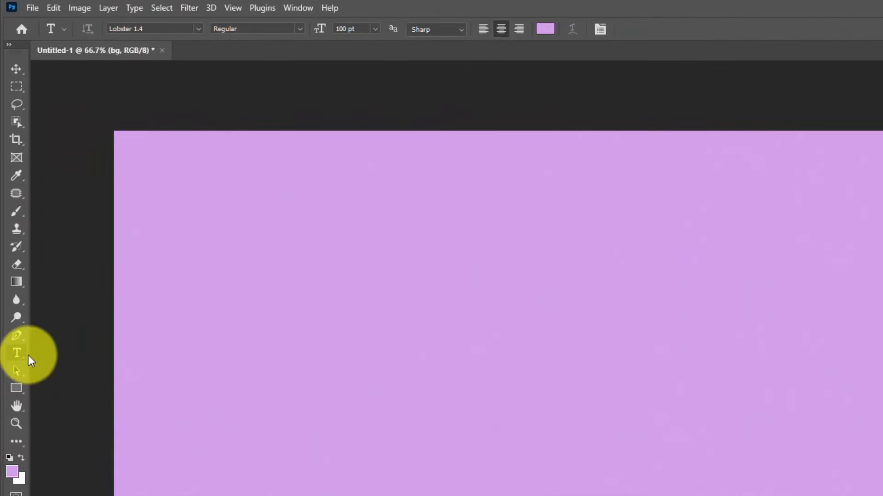
Step: Add the text "Pixel" to the canvas in black Lobster 1.4 Regular at 100 pt
click(17, 353)
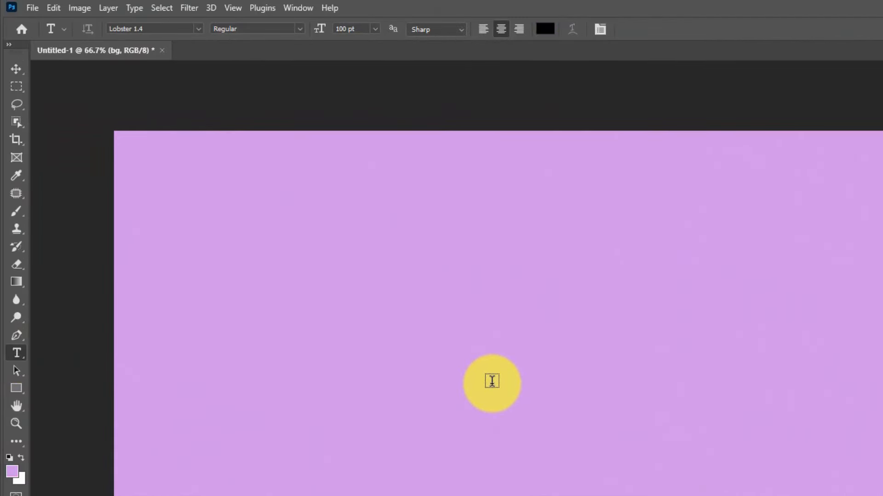
click(492, 382)
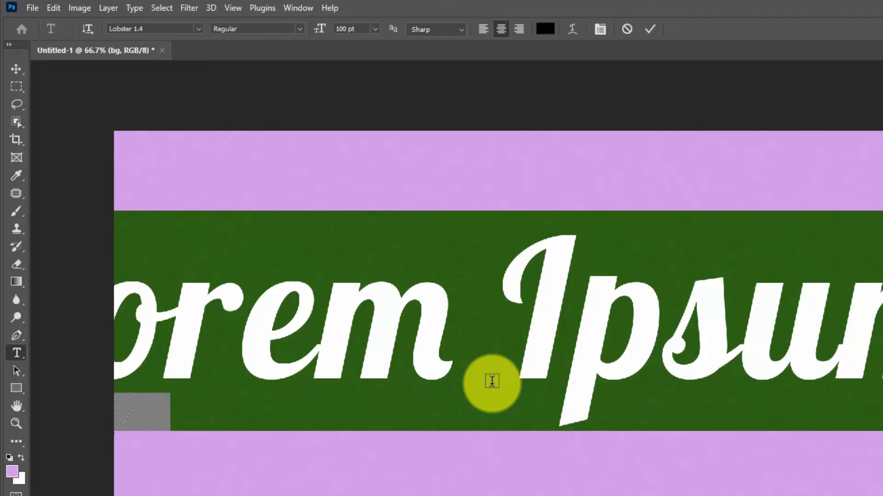
text(Pi)
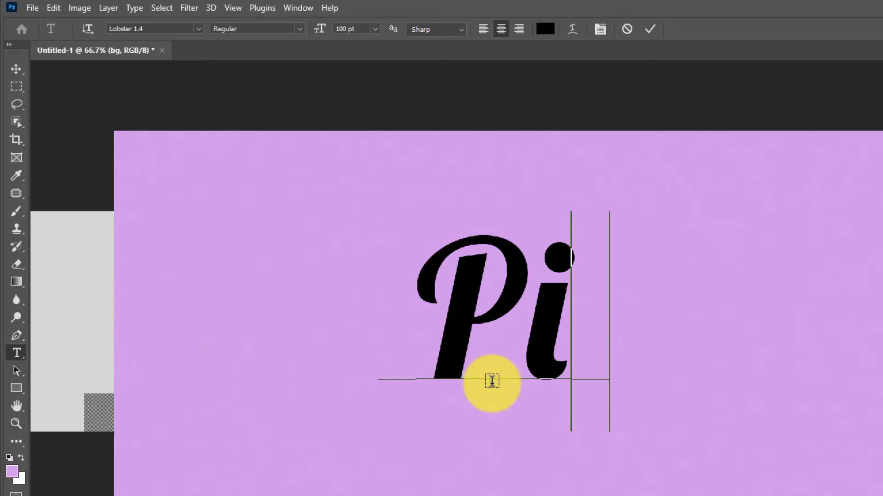
text(xel)
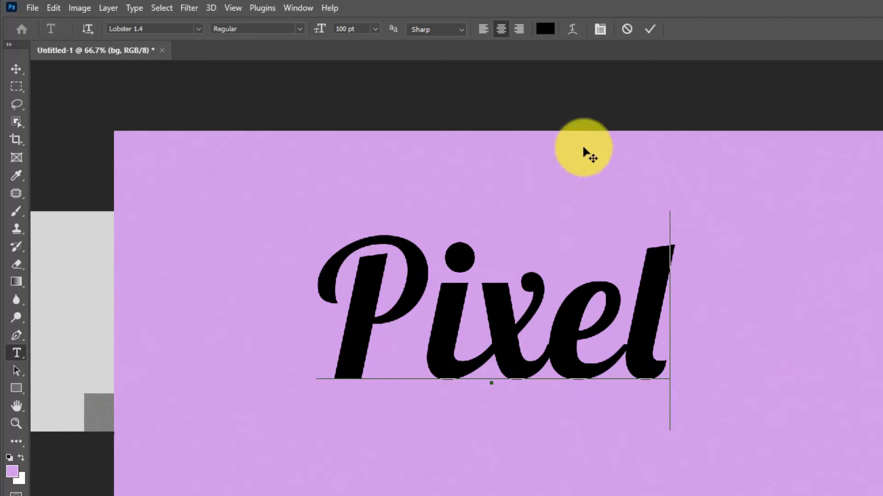
click(649, 29)
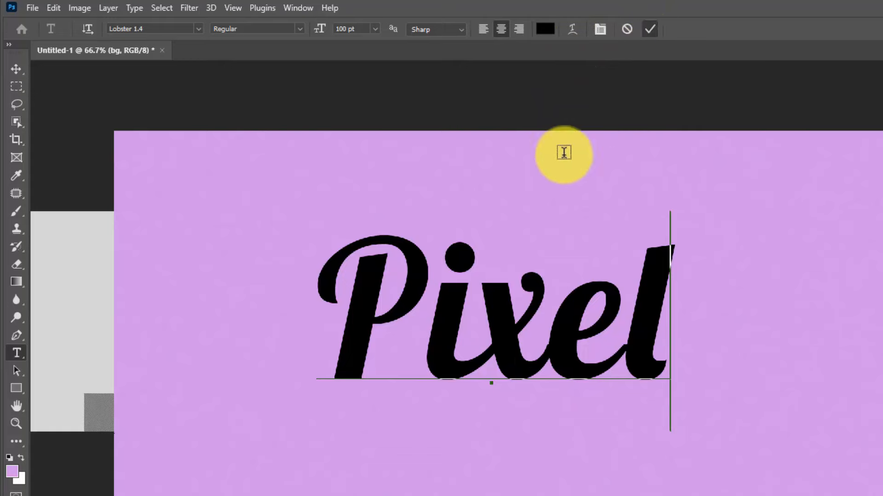
Step: Enlarge the Pixel text with Free Transform so it fills most of the canvas width
click(17, 69)
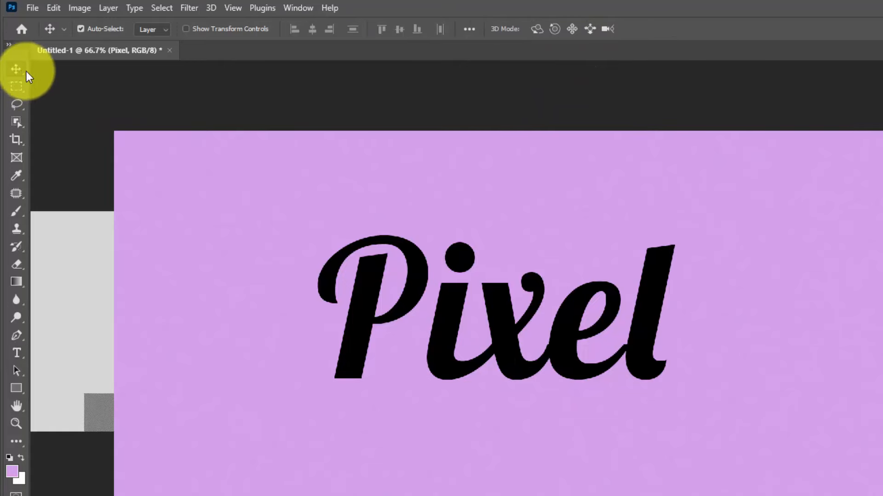
click(55, 11)
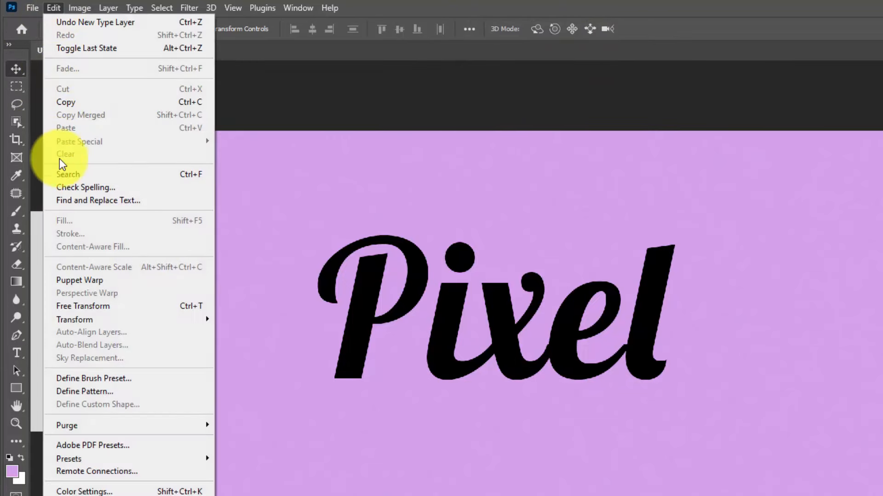
click(73, 306)
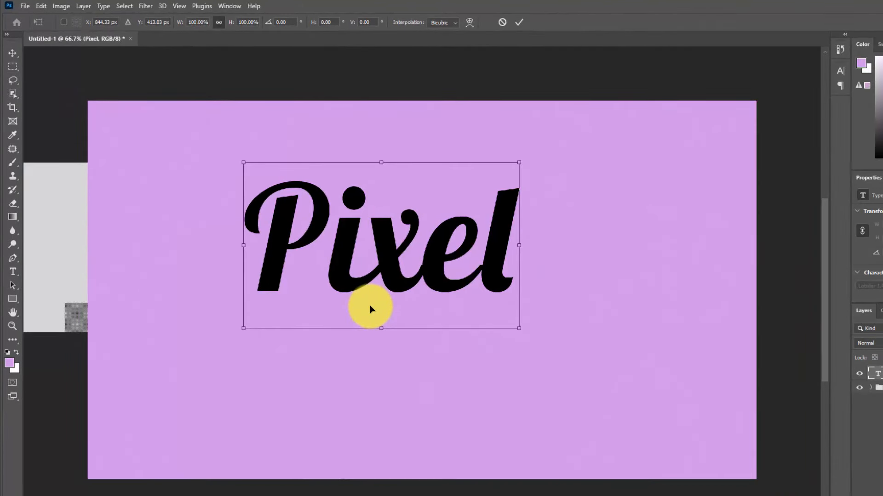
key(Return)
Step: Center the Pixel text on the whole canvas and clear the selection
key(ctrl+a)
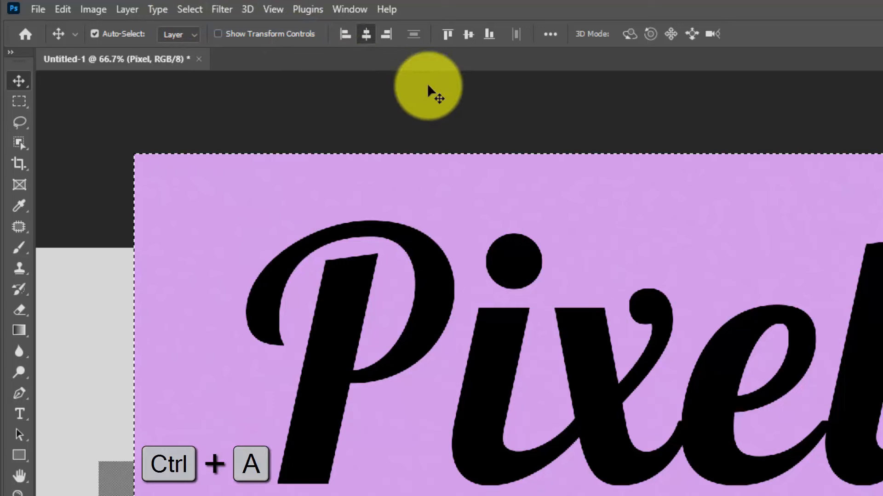
click(469, 34)
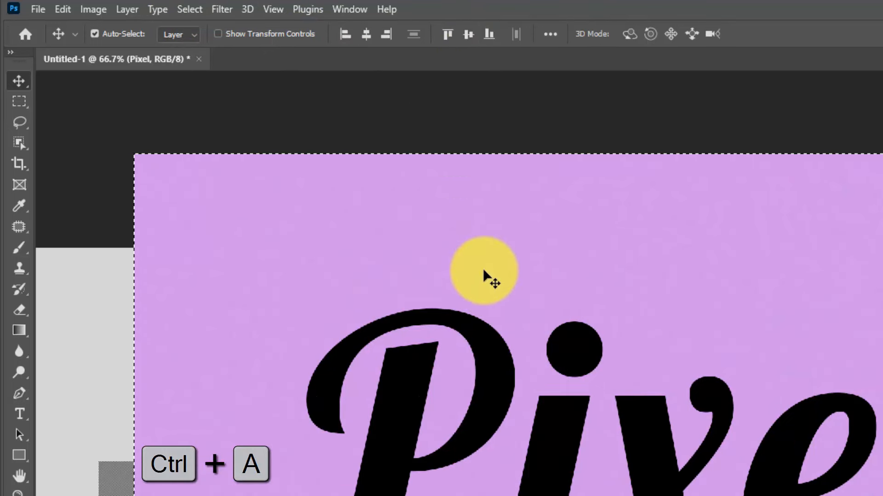
click(194, 10)
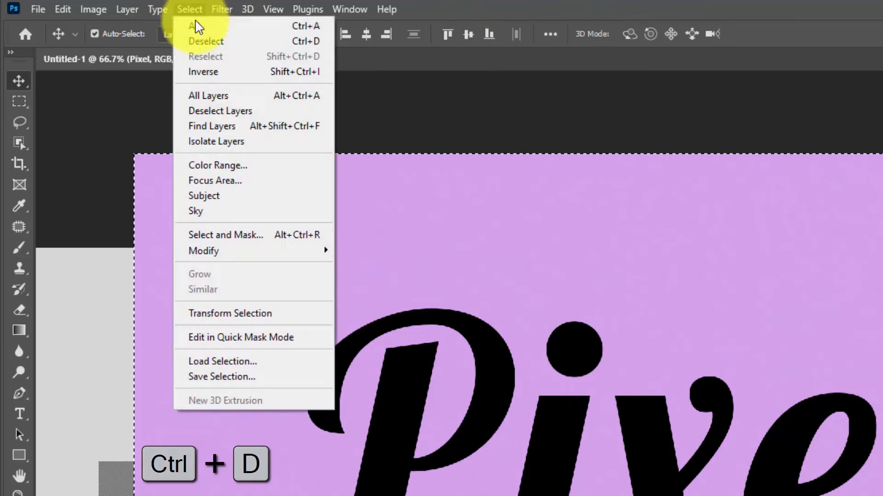
click(296, 42)
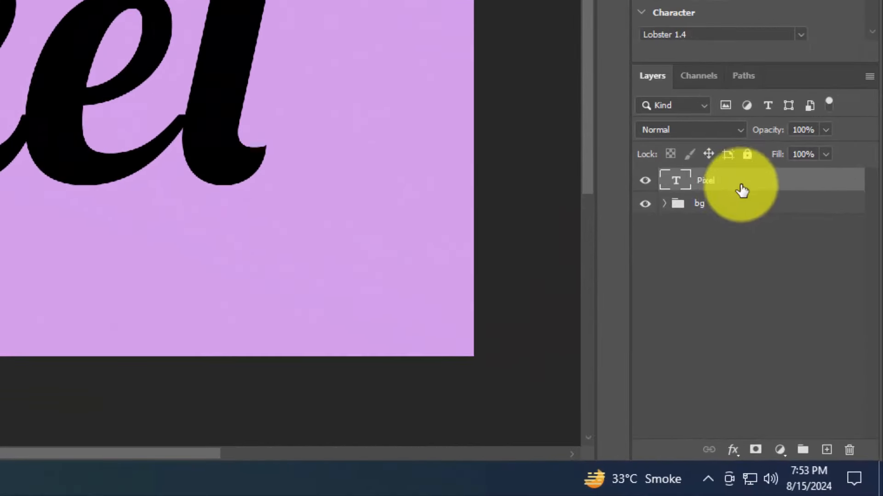
Step: Convert the Pixel text layer to a smart object and duplicate it
right_click(733, 186)
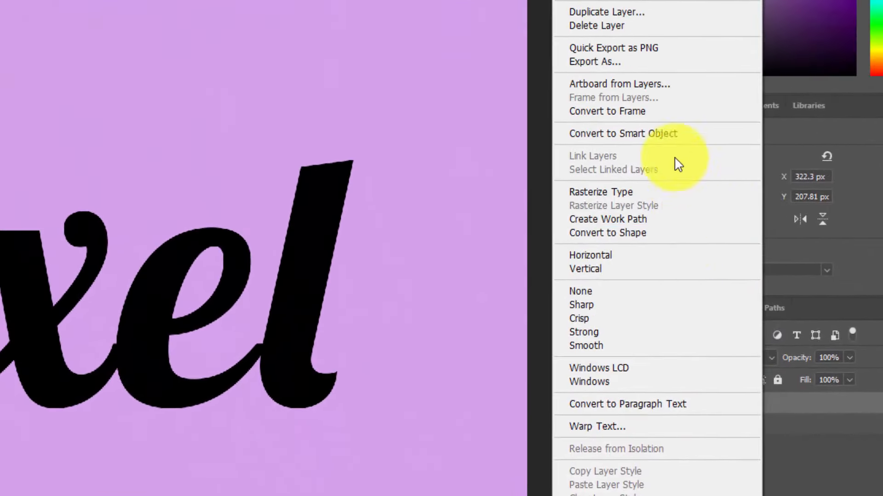
click(664, 136)
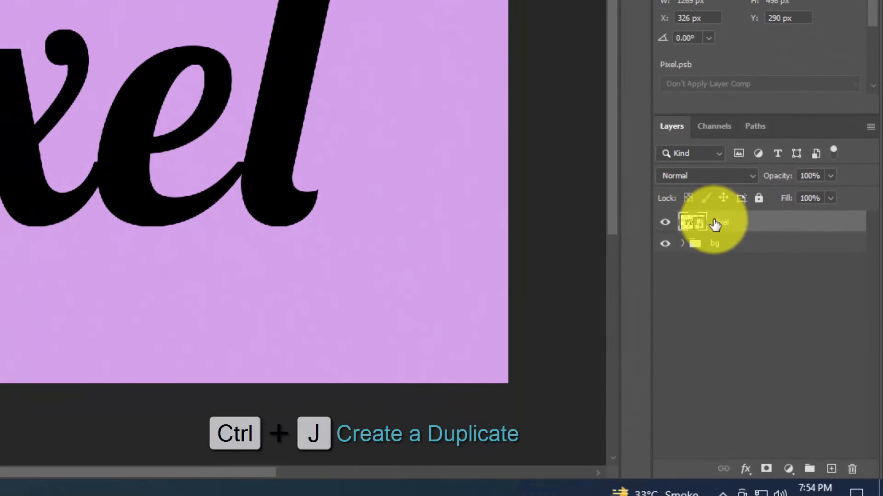
key(ctrl+j)
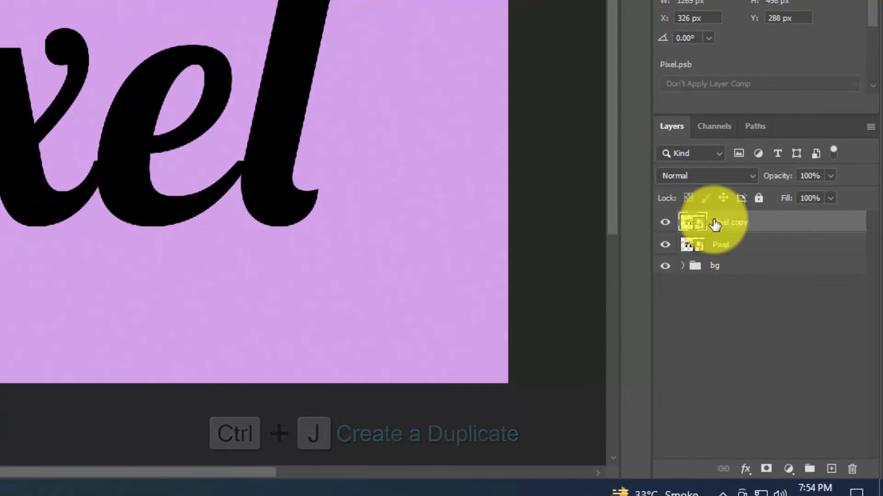
Step: Nudge the Pixel copy layer 2 px left and 2 px up, and hide it
key(Left)
key(Left)
key(Up)
key(Up)
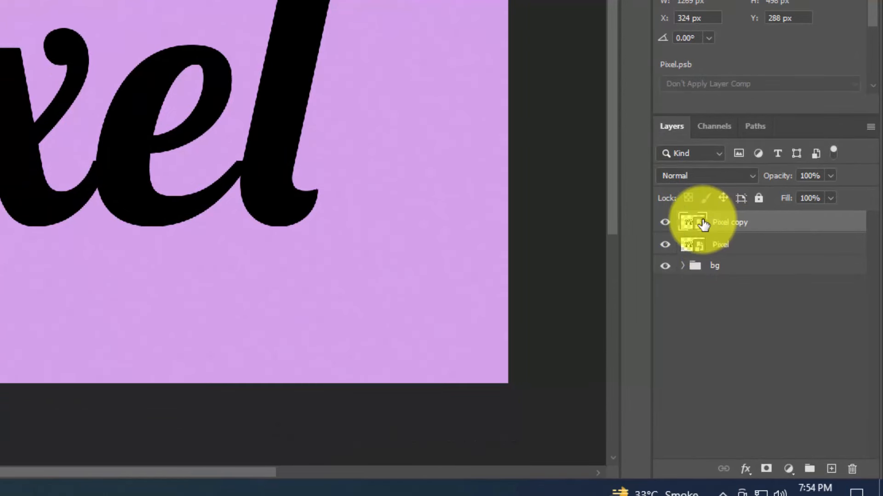
click(665, 223)
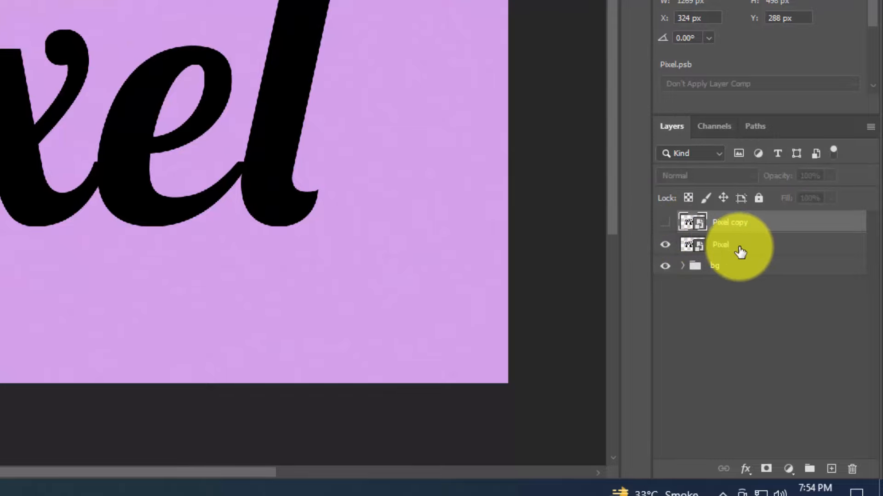
Step: Set the original Pixel layer's Fill Opacity to 0% in its Blending Options
click(702, 244)
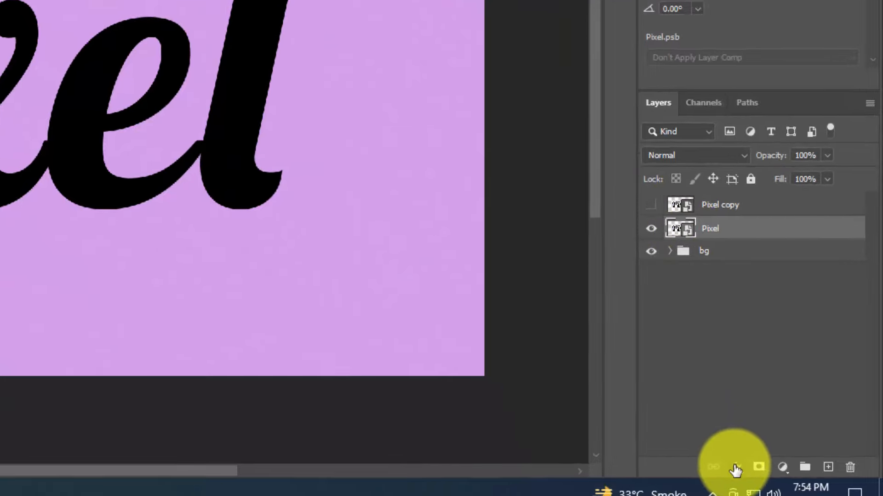
click(735, 469)
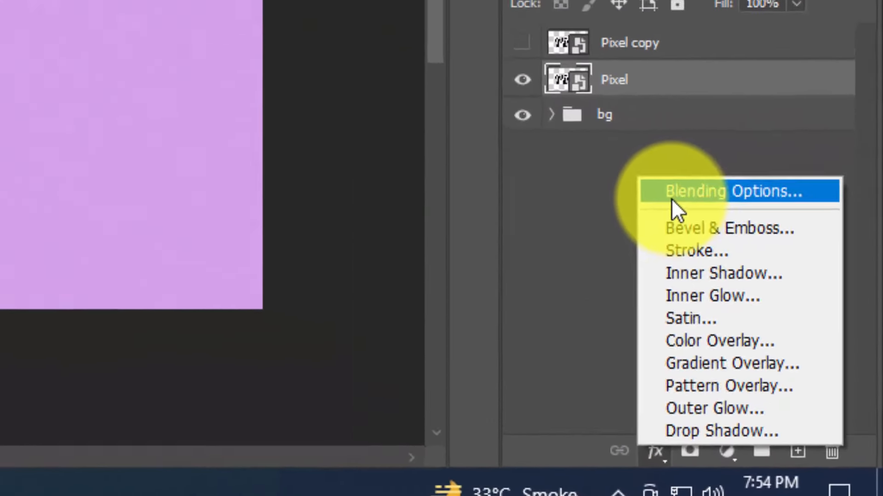
click(746, 305)
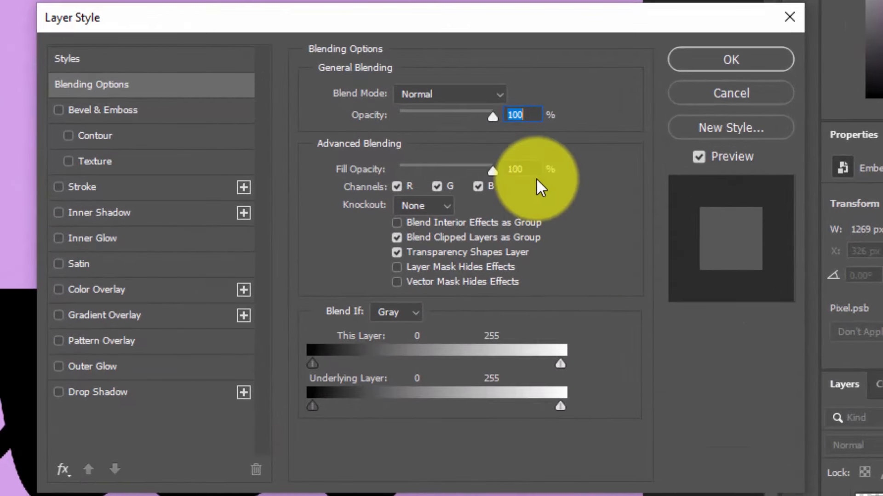
click(524, 169)
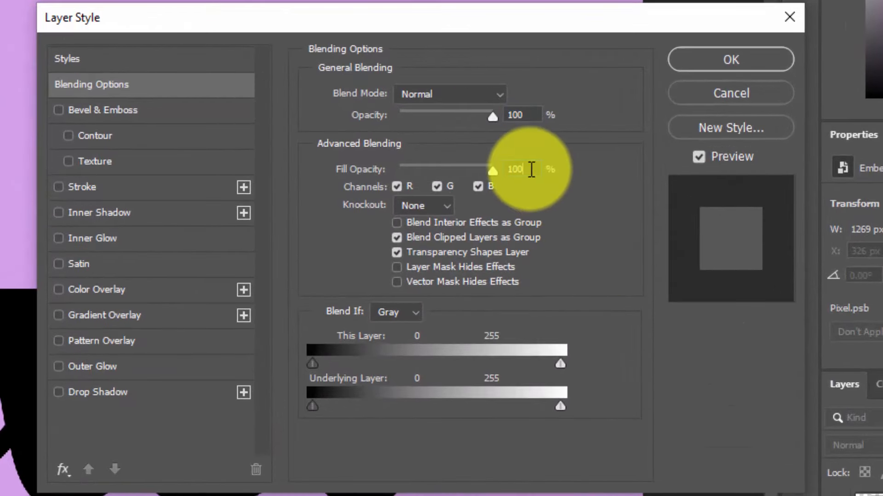
text(0)
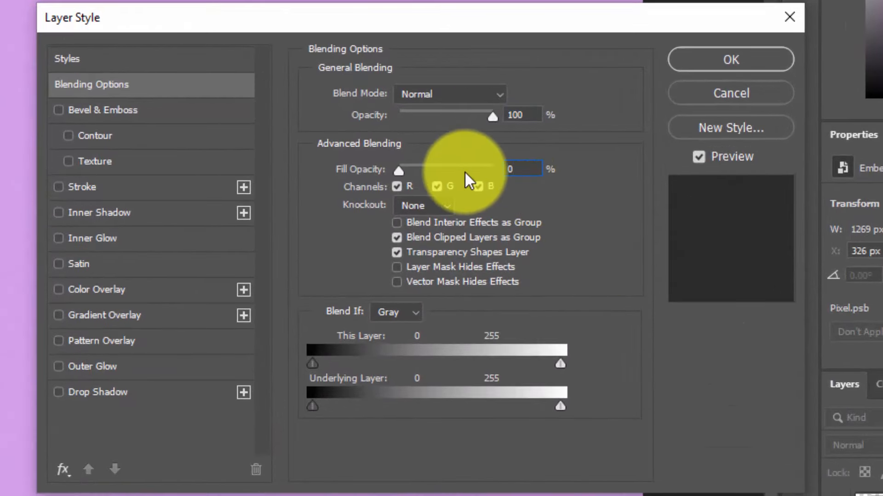
Step: Add a Drop Shadow effect to the Pixel layer with the shadow color 8d6f96
click(150, 393)
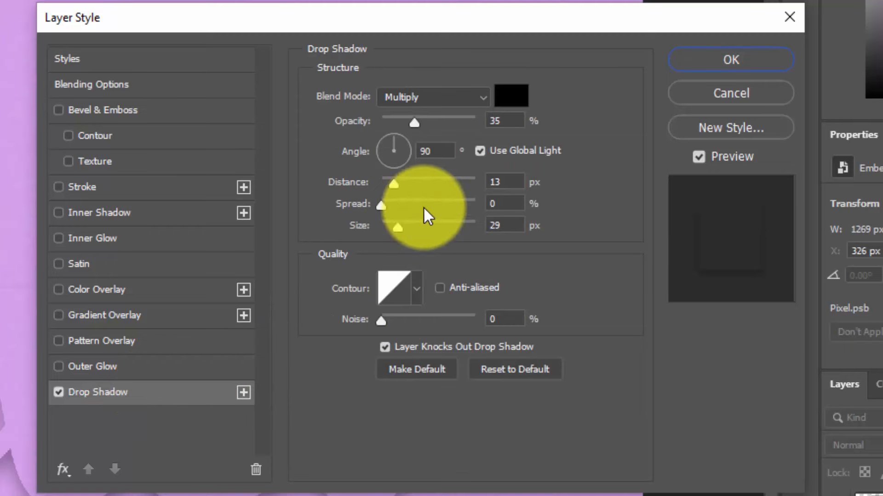
click(510, 96)
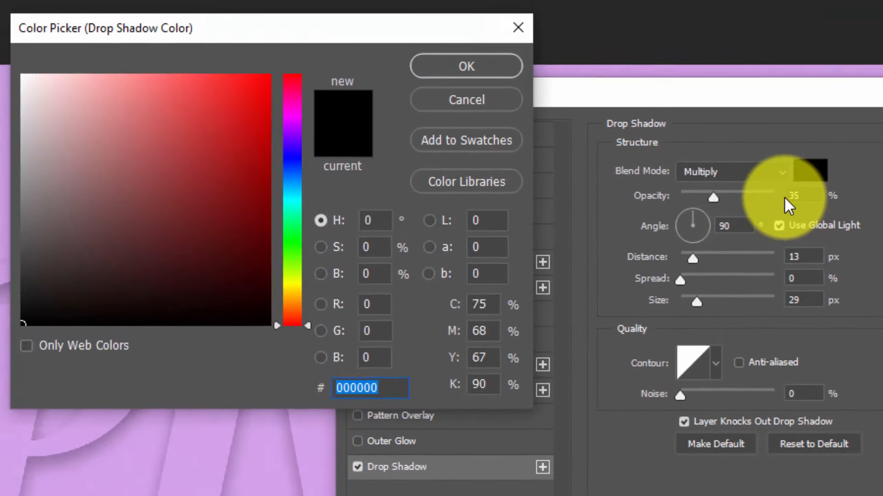
text(8d)
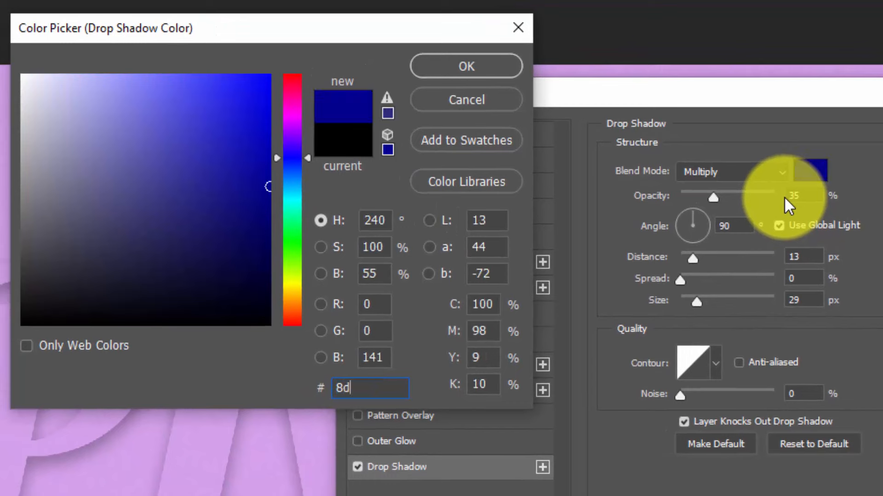
text(6f96)
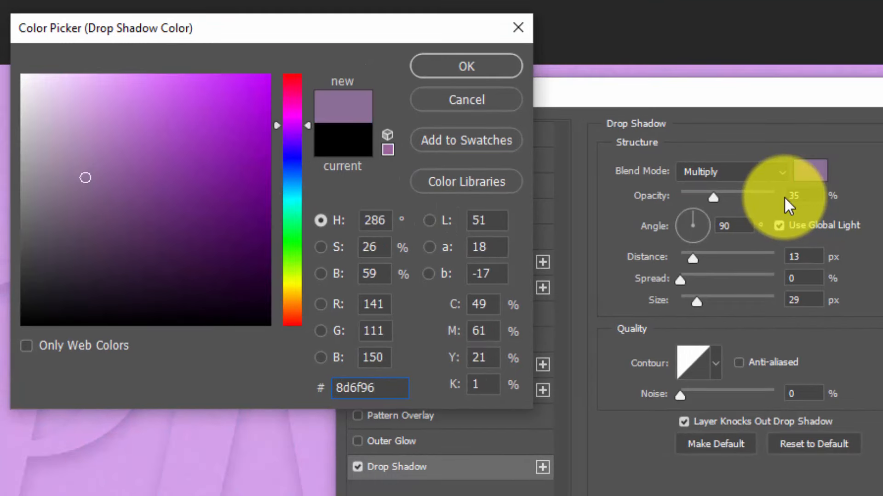
key(Return)
Step: Set the Drop Shadow to 39% opacity, 120° angle without Use Global Light, 71 px distance and 115 px size
text(39)
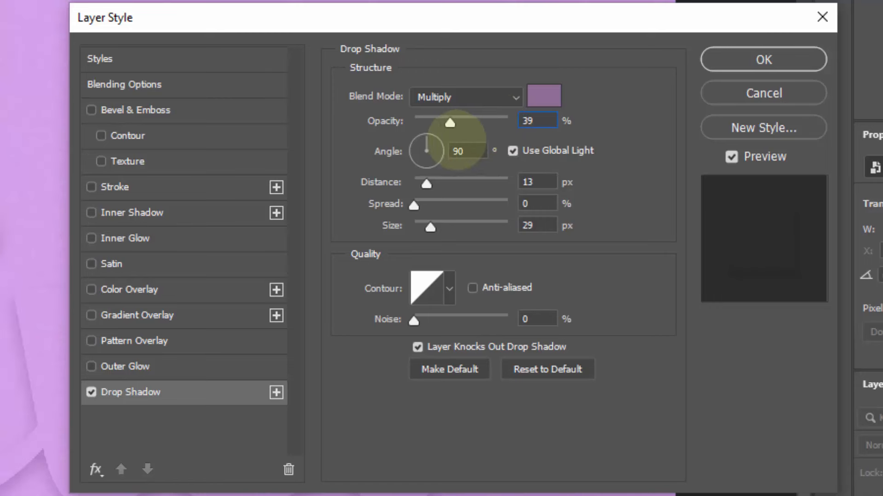
double_click(456, 151)
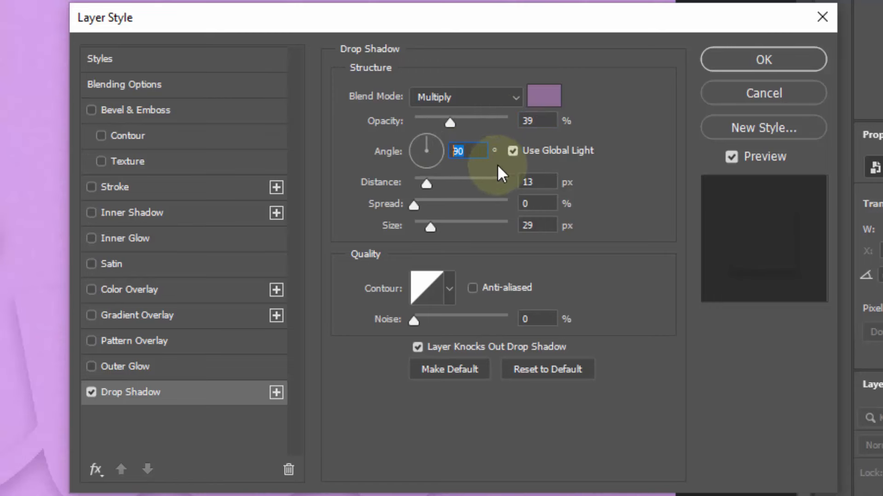
click(513, 151)
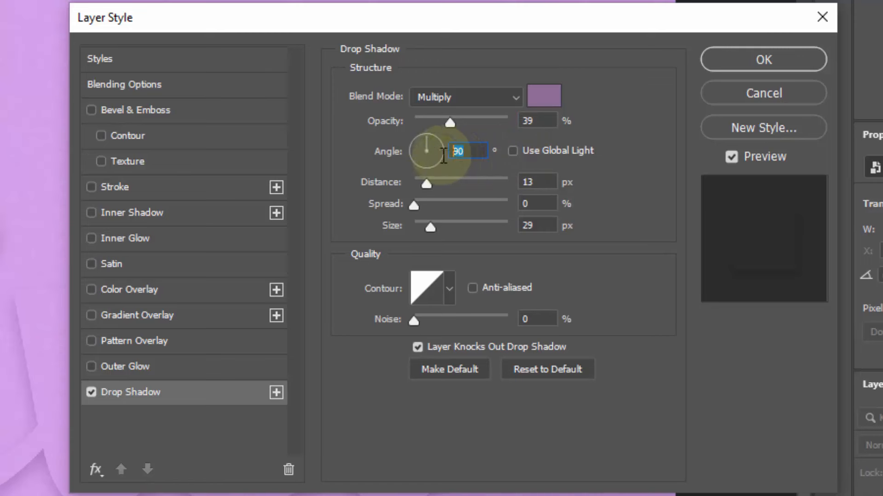
text(120)
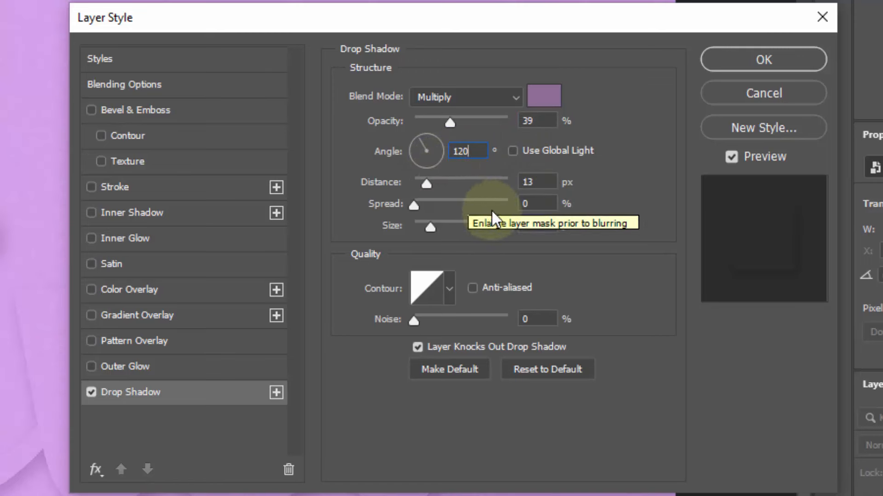
key(Tab)
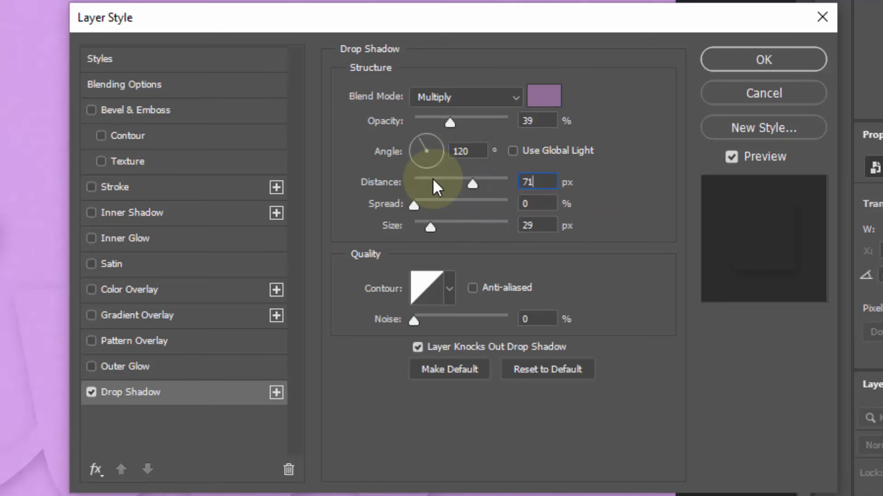
click(544, 227)
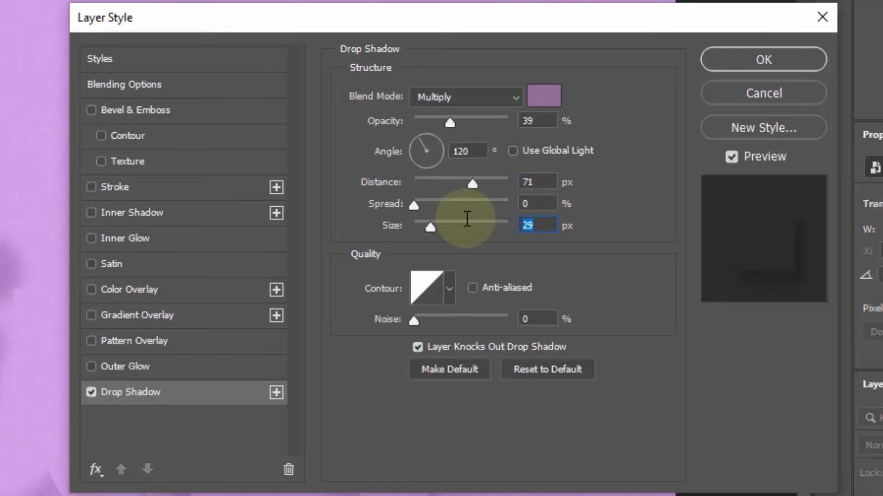
text(115)
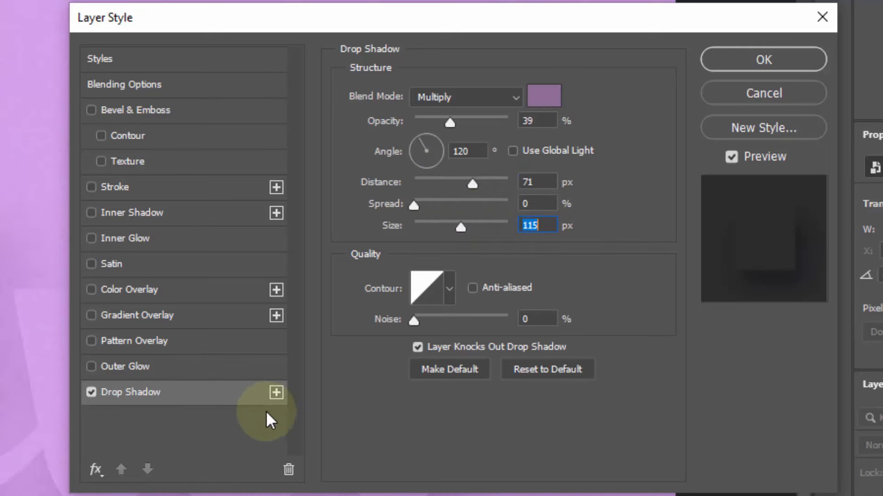
Step: Add a second Drop Shadow to the Pixel layer with 42% opacity, 33 px distance and 76 px size
click(276, 392)
click(244, 425)
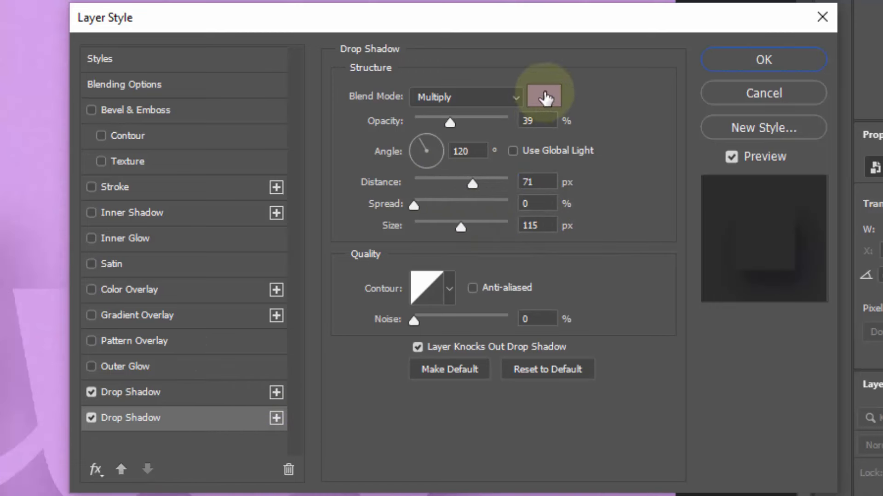
click(509, 121)
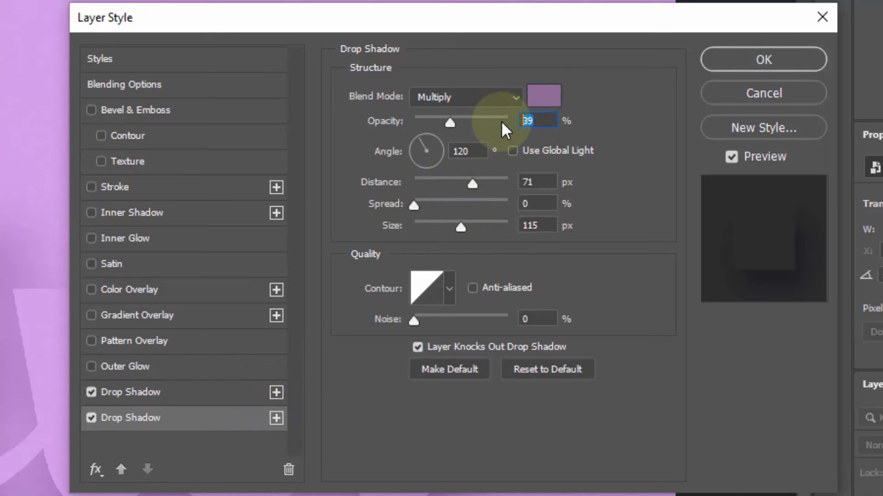
text(42)
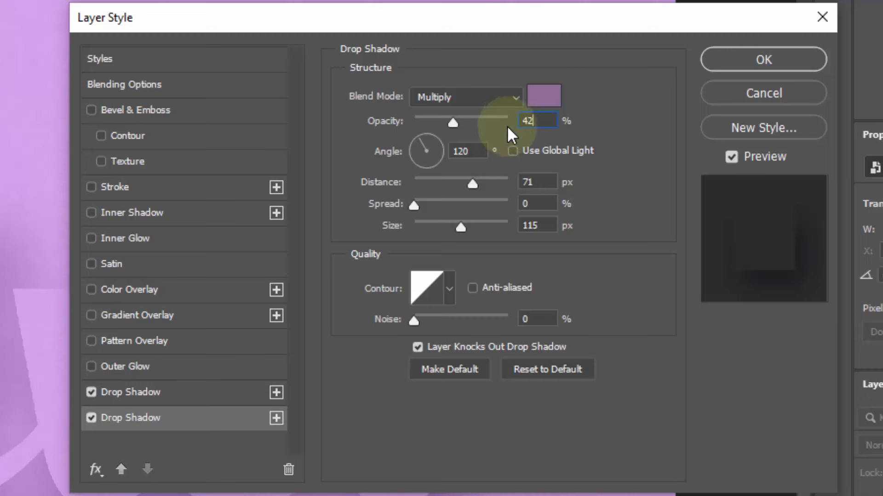
double_click(536, 183)
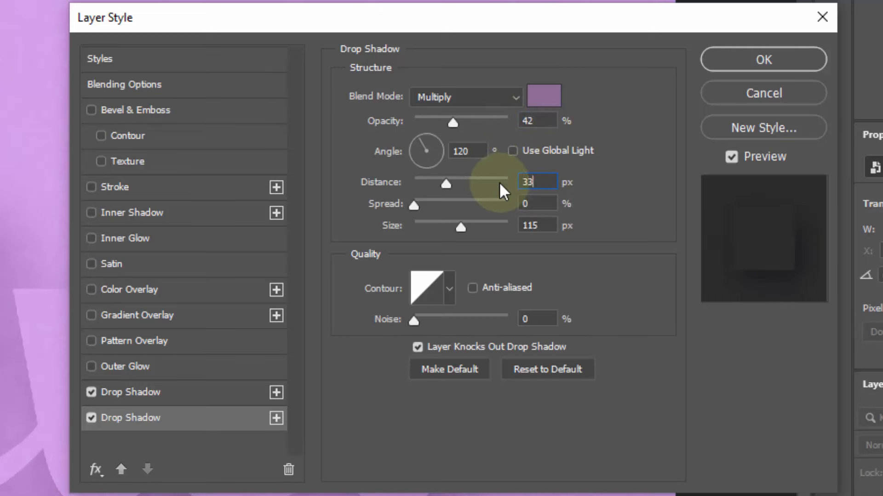
double_click(533, 227)
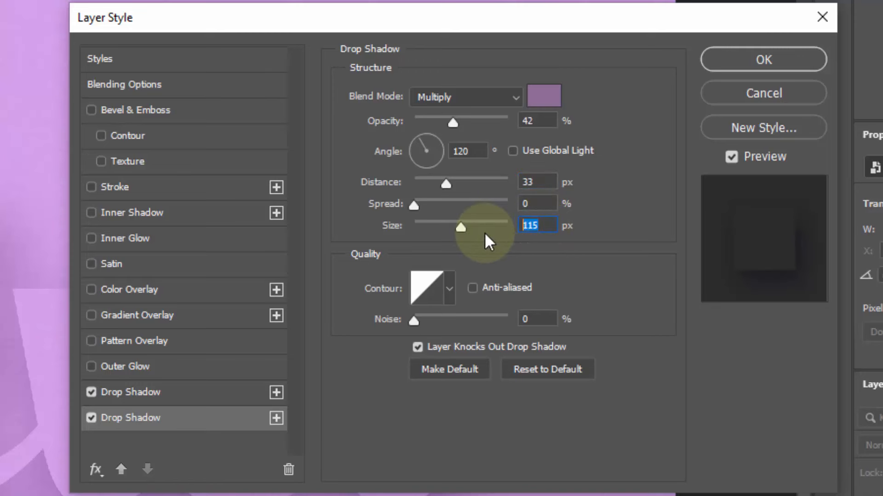
text(7)
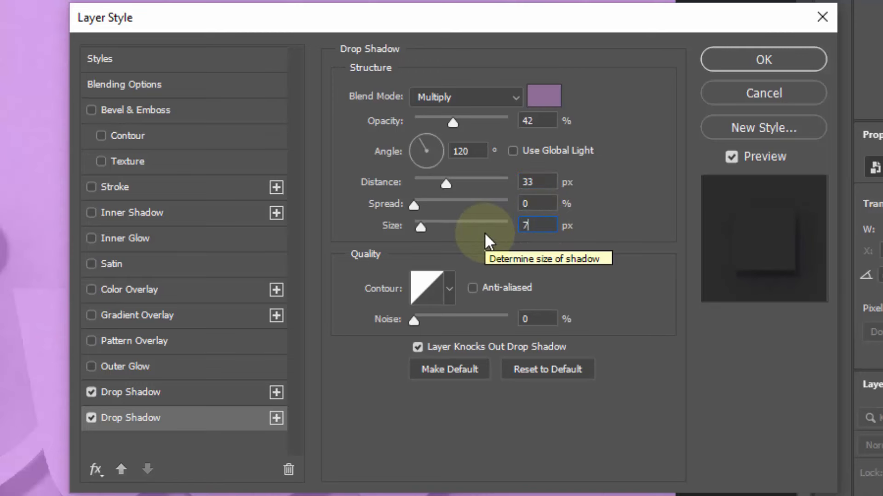
text(6)
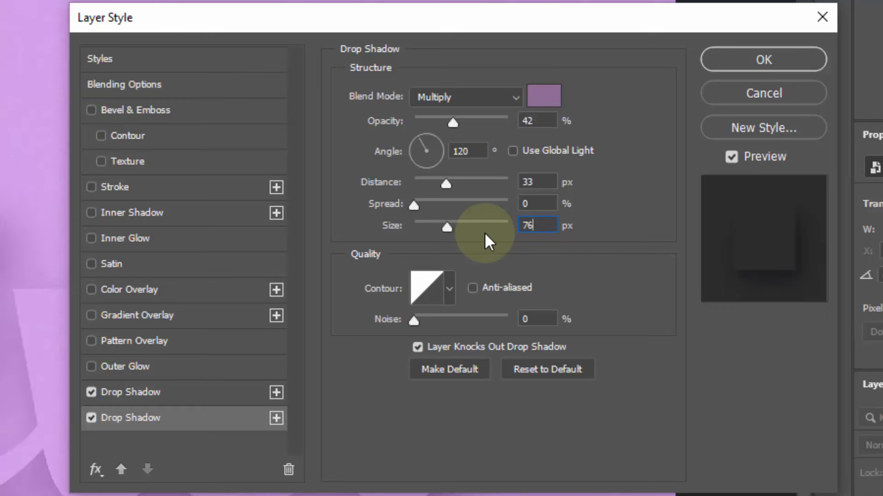
Step: Add a third Drop Shadow with 65% opacity and 114 px size, keeping the second shadow's distance
click(278, 418)
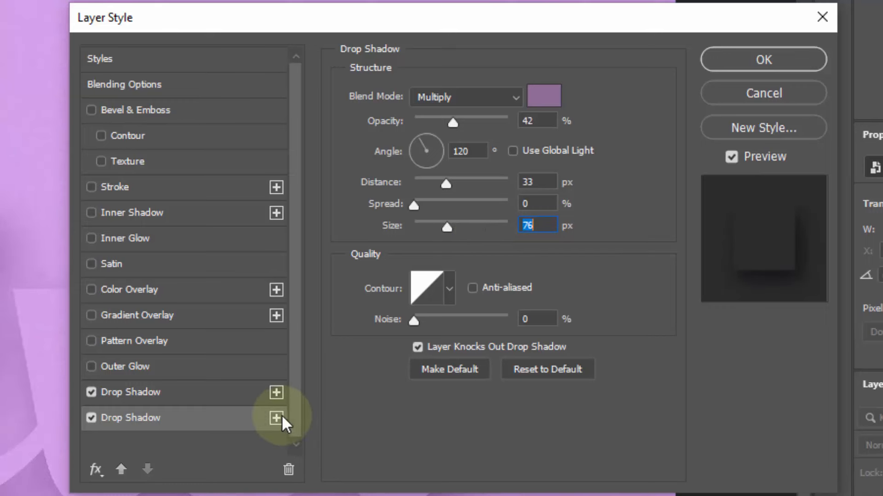
click(244, 444)
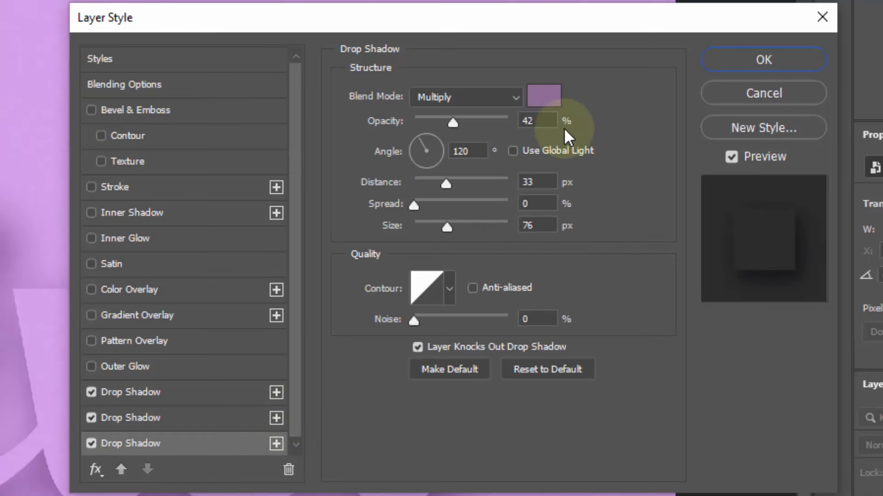
click(530, 121)
double_click(530, 121)
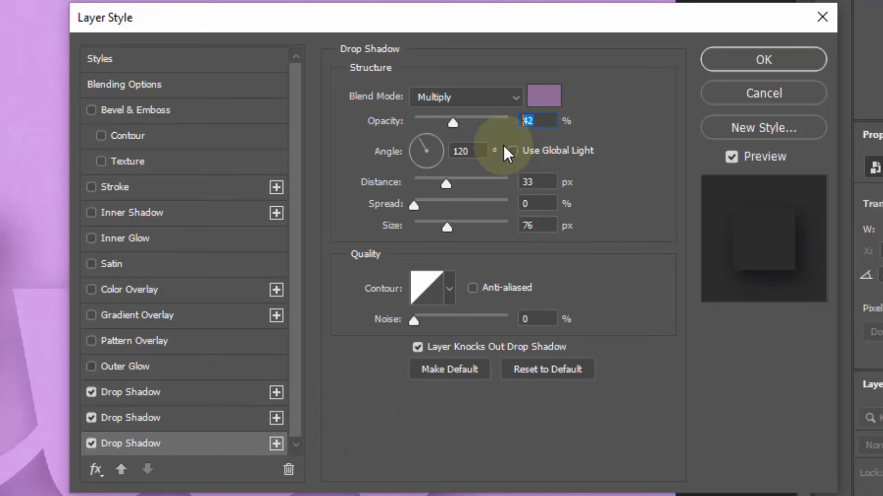
text(65)
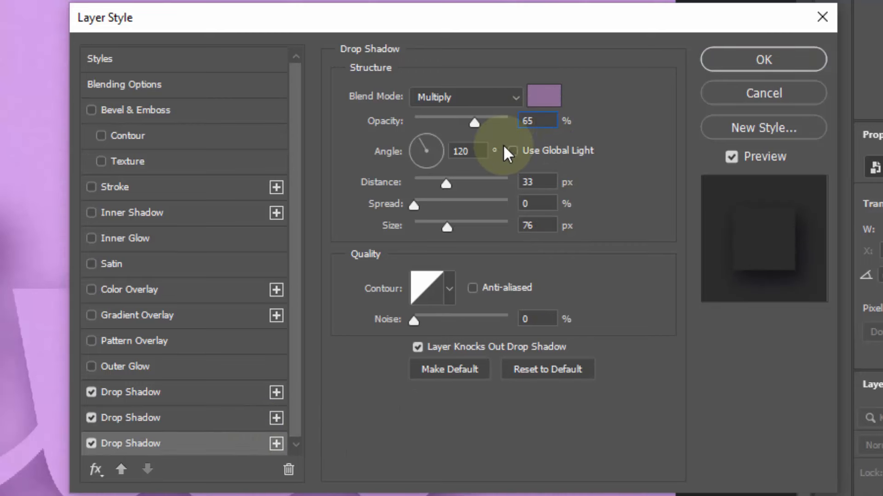
double_click(529, 182)
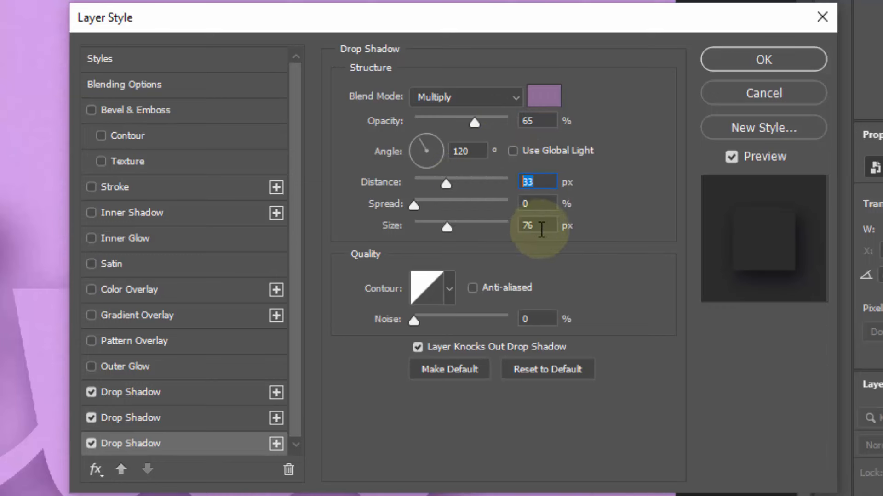
double_click(529, 225)
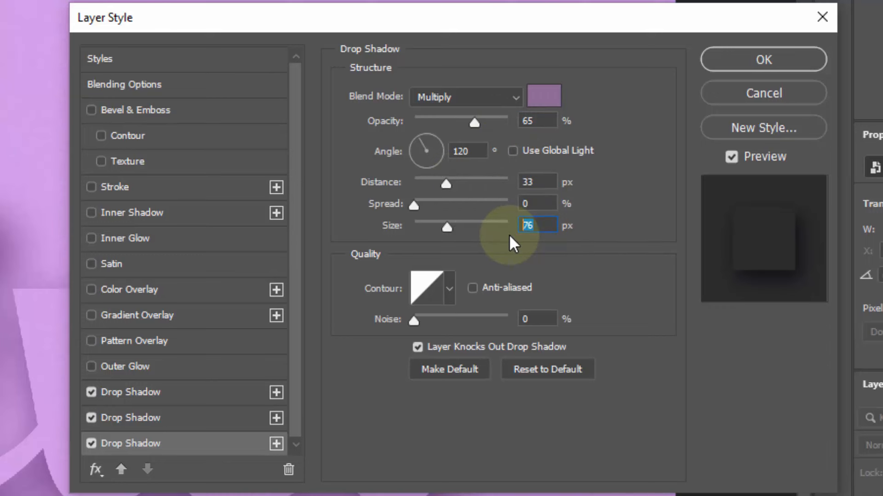
text(114)
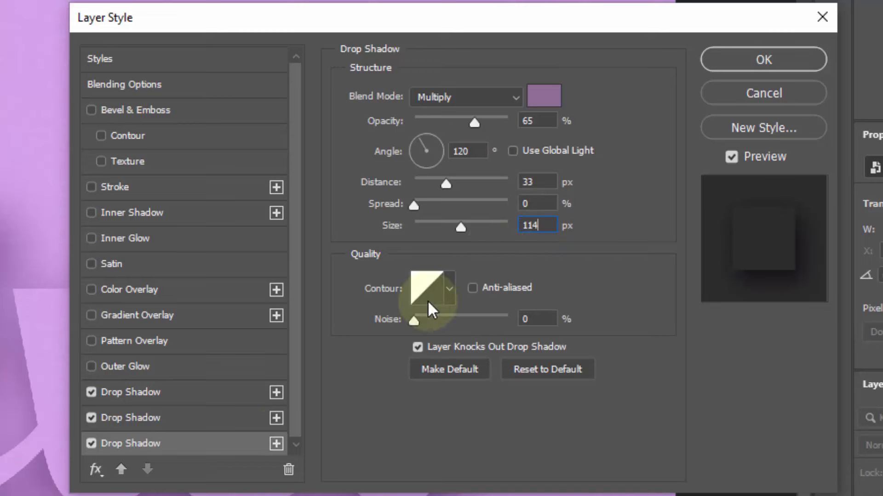
Step: Add a fourth Drop Shadow with 54% opacity, 20 px distance and 20 px size
click(276, 443)
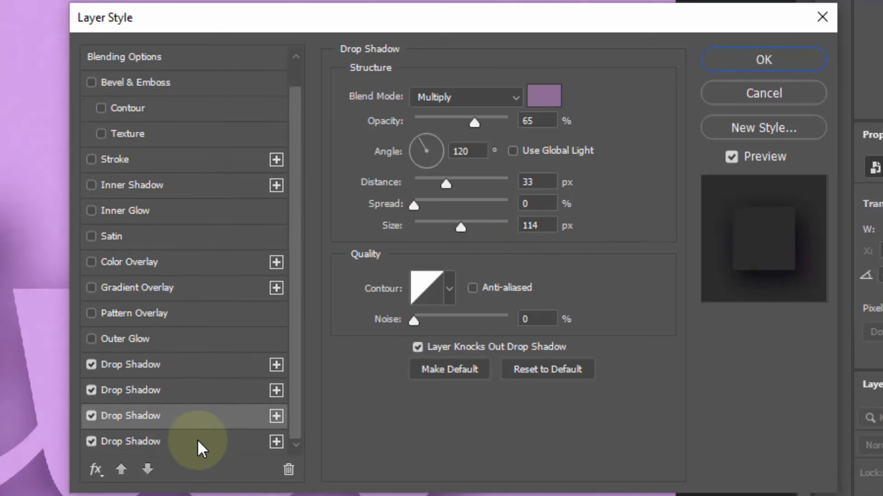
click(199, 446)
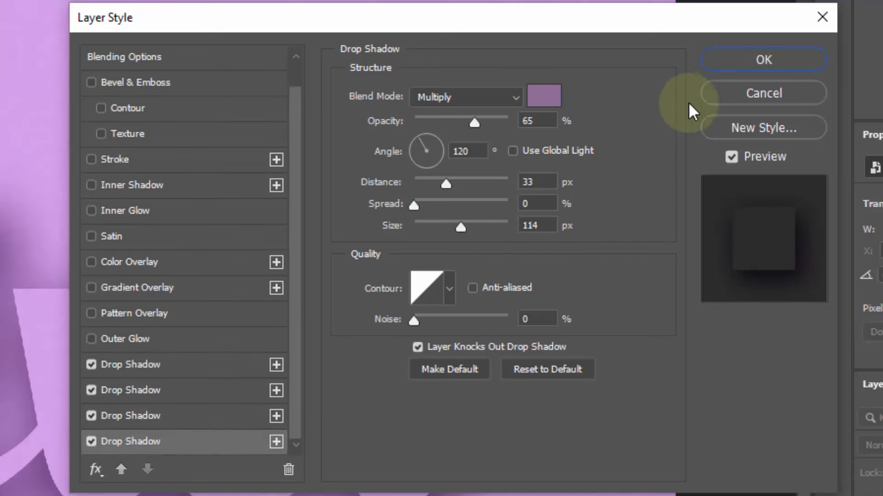
click(536, 121)
drag(510, 122, 483, 123)
text(54)
drag(536, 182, 459, 196)
text(20)
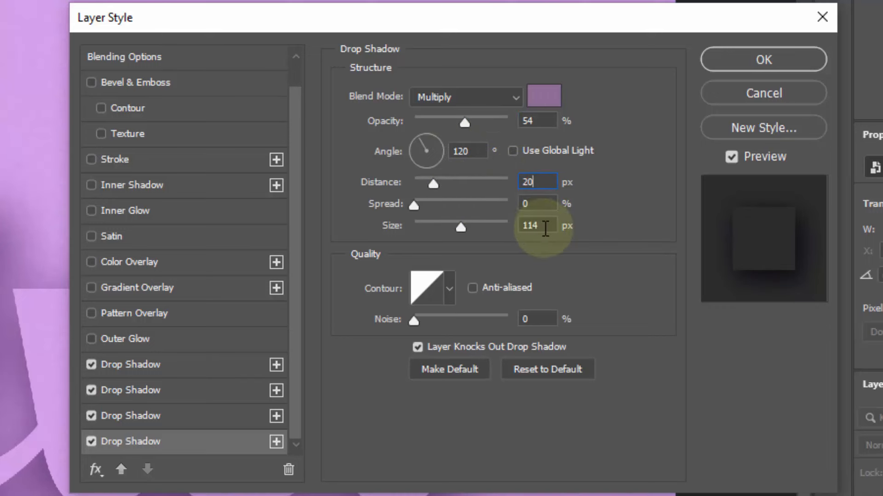
drag(545, 228, 467, 227)
text(20)
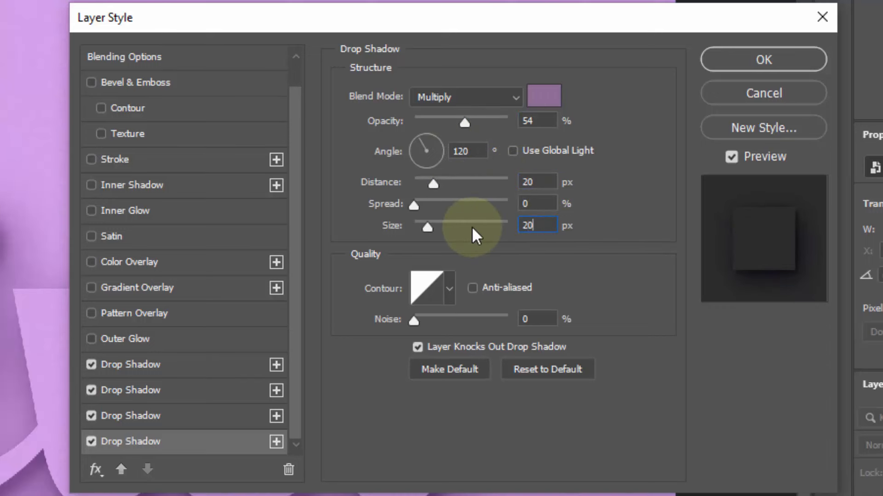
Step: Add a fifth Drop Shadow with 80% opacity, 7 px distance and 10 px size, and apply the layer style
click(275, 442)
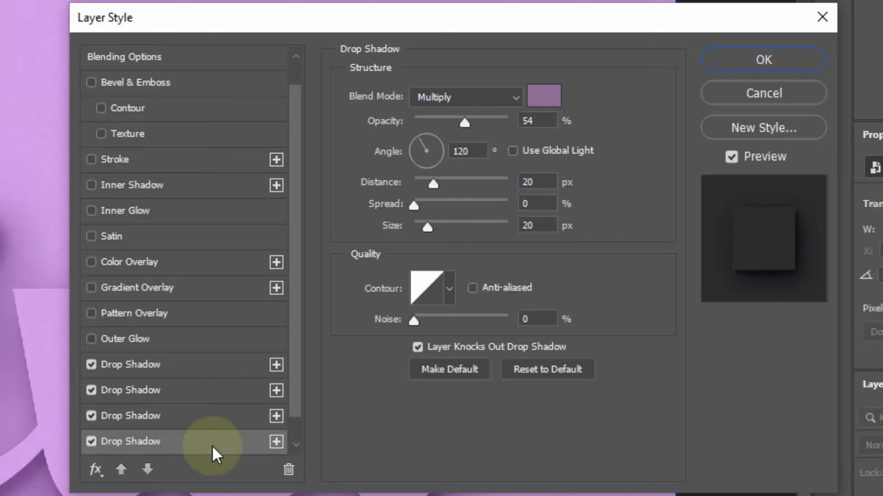
click(208, 447)
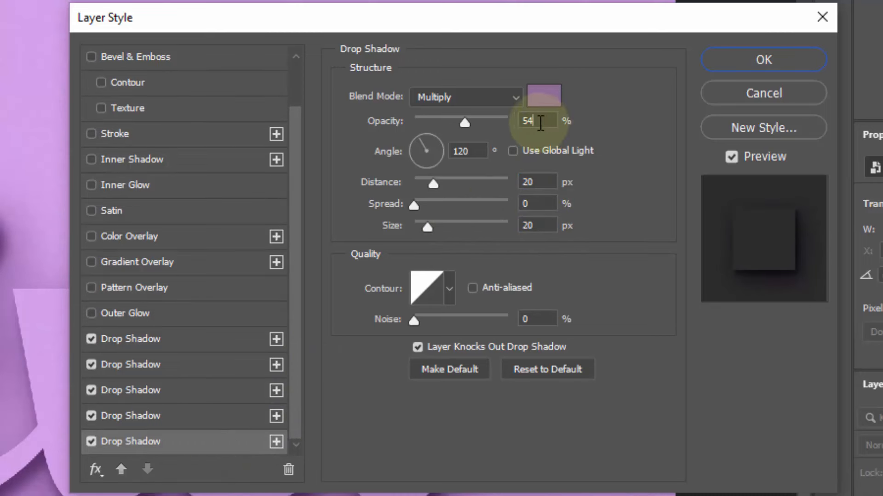
drag(532, 122, 493, 138)
text(80)
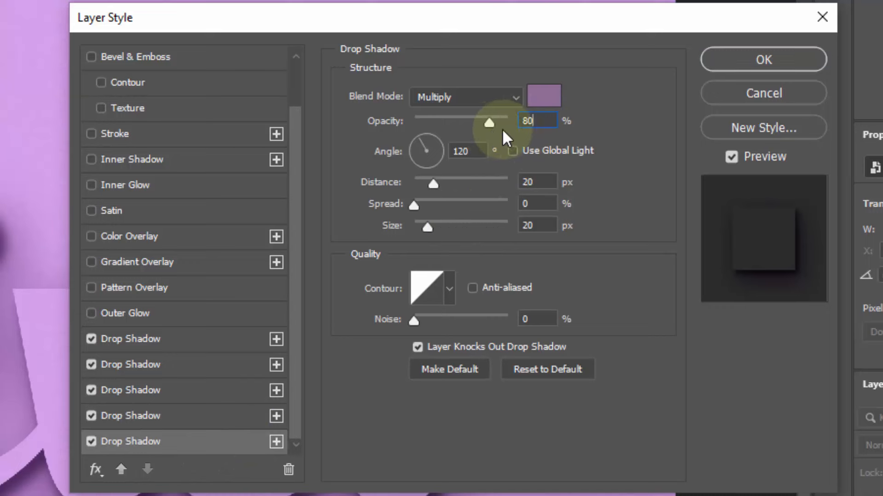
click(536, 182)
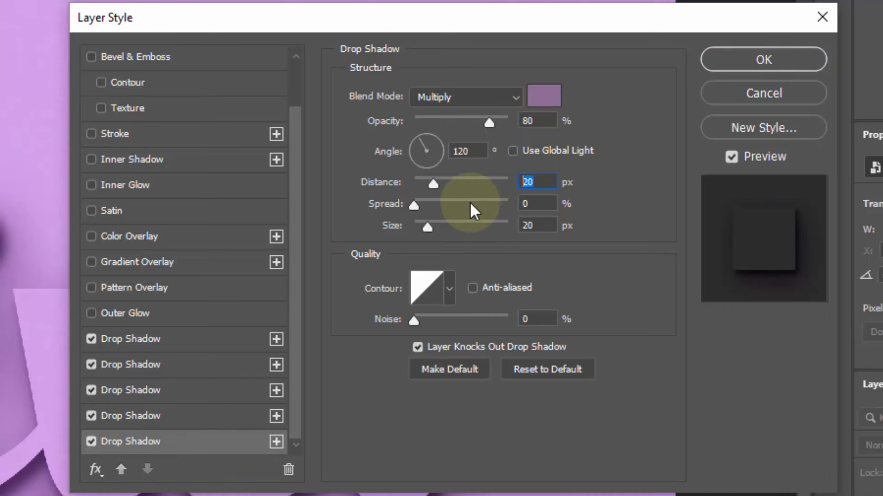
text(7)
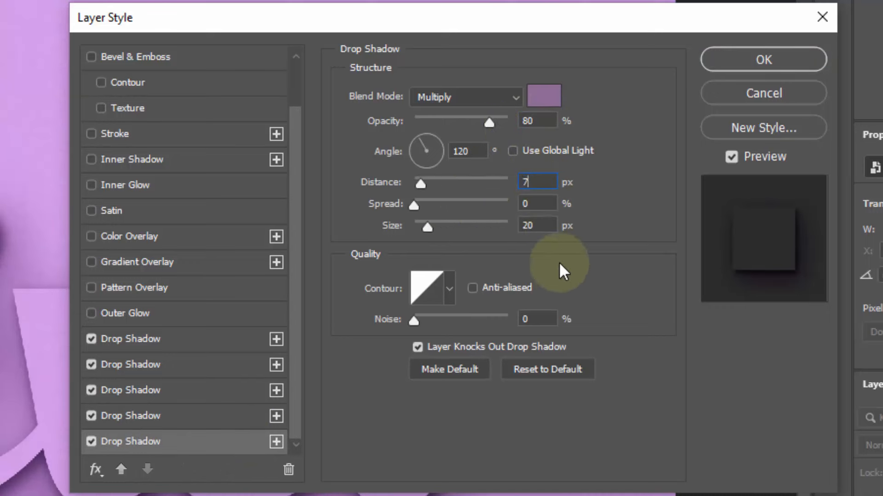
click(546, 226)
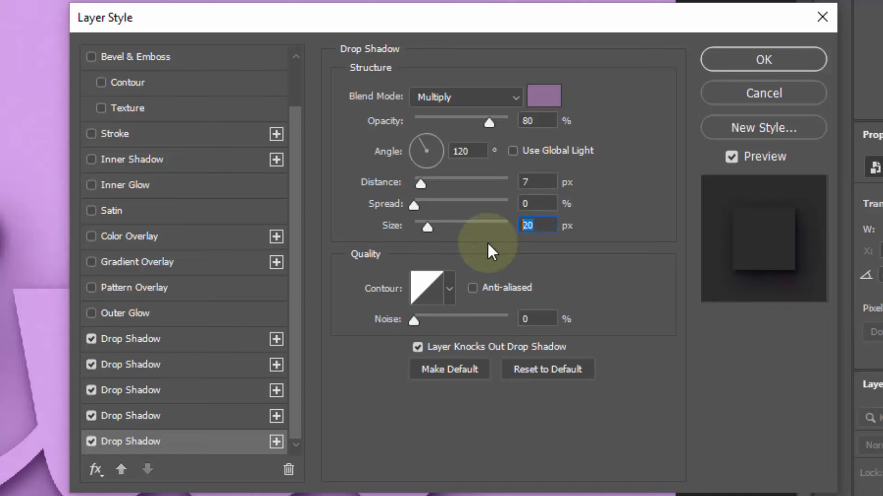
text(10)
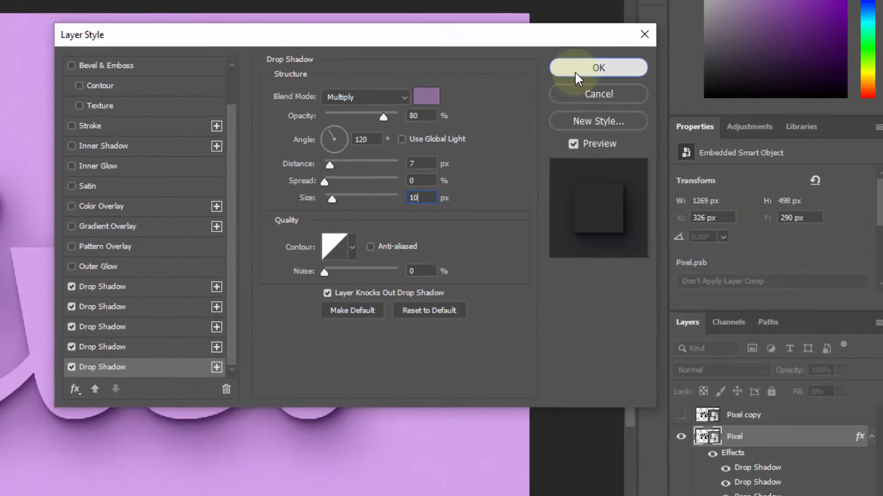
click(657, 68)
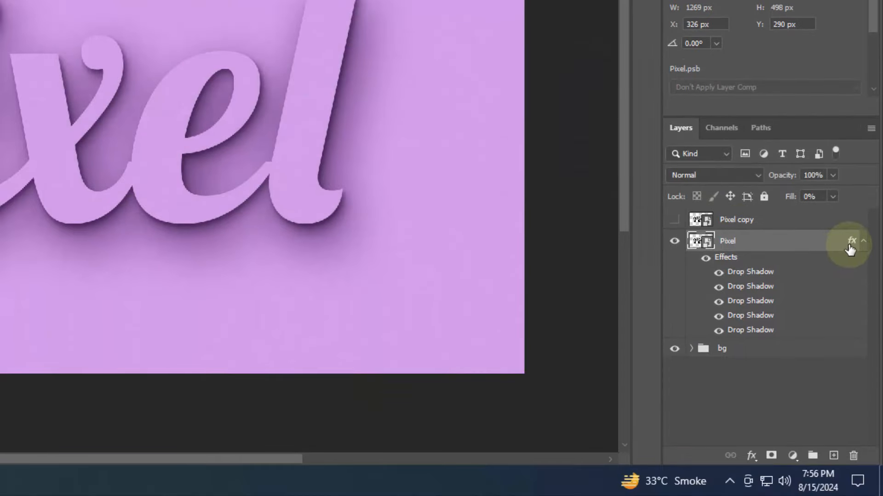
Step: Collapse the Pixel layer's effects, then place the layer in a new group named "Shadow" and collapse the group
click(863, 240)
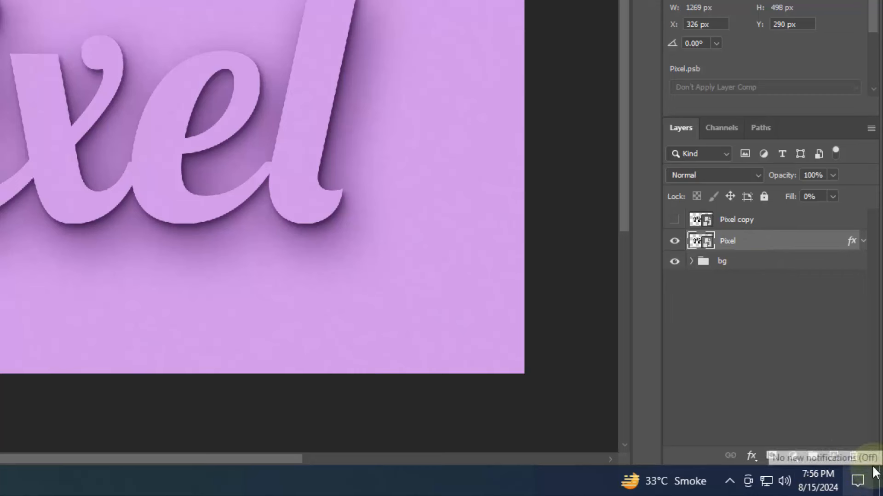
click(813, 456)
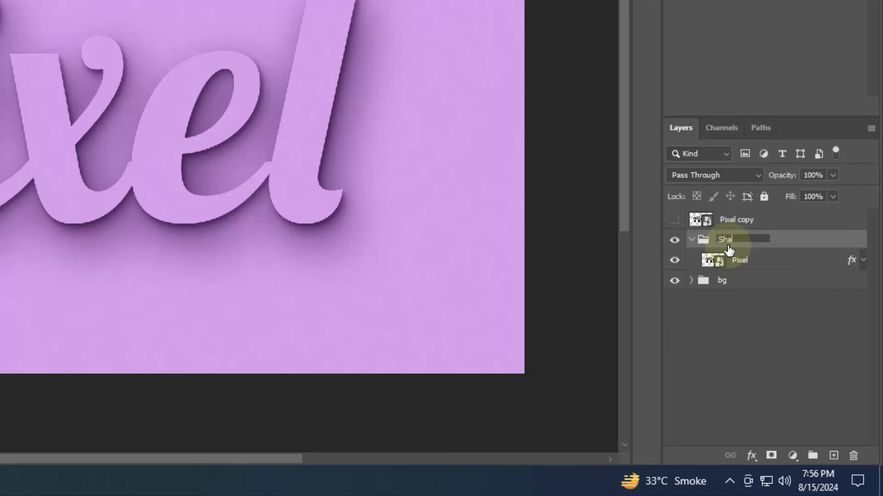
key(Return)
click(691, 240)
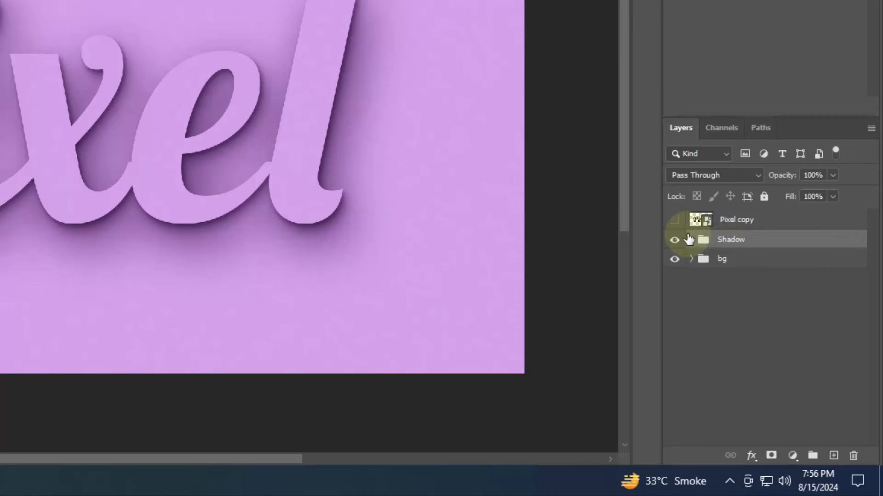
Step: Make the Pixel copy layer visible and set its fill opacity to 0% in the blending options
click(674, 221)
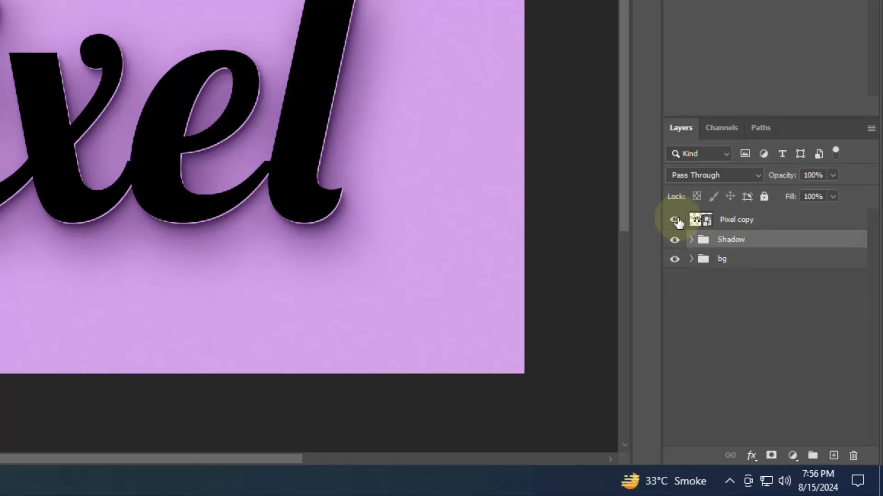
click(768, 221)
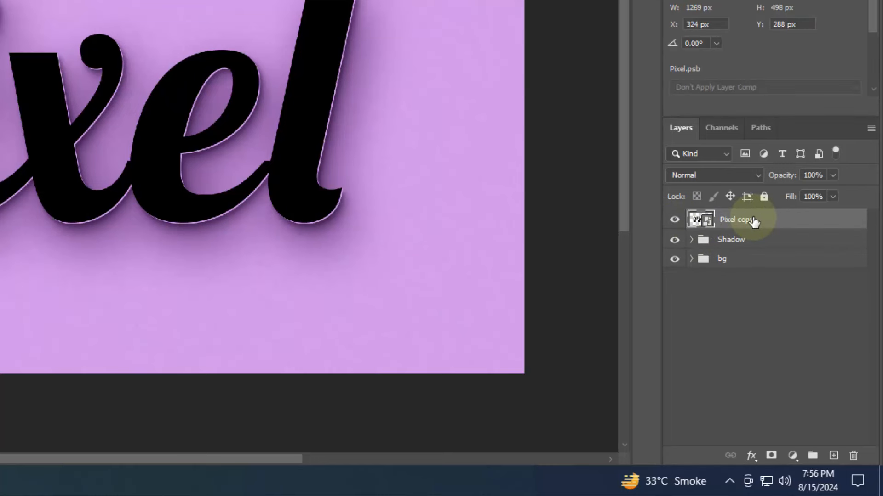
click(753, 458)
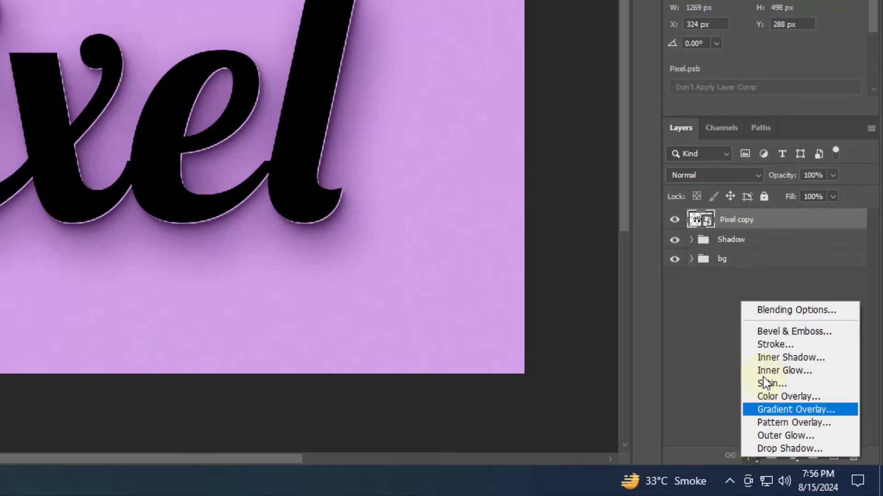
click(765, 310)
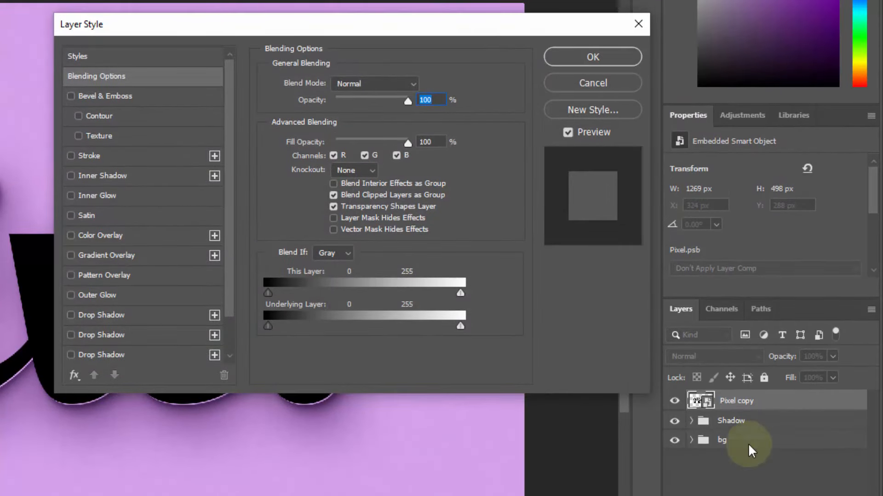
key(Tab)
text(0)
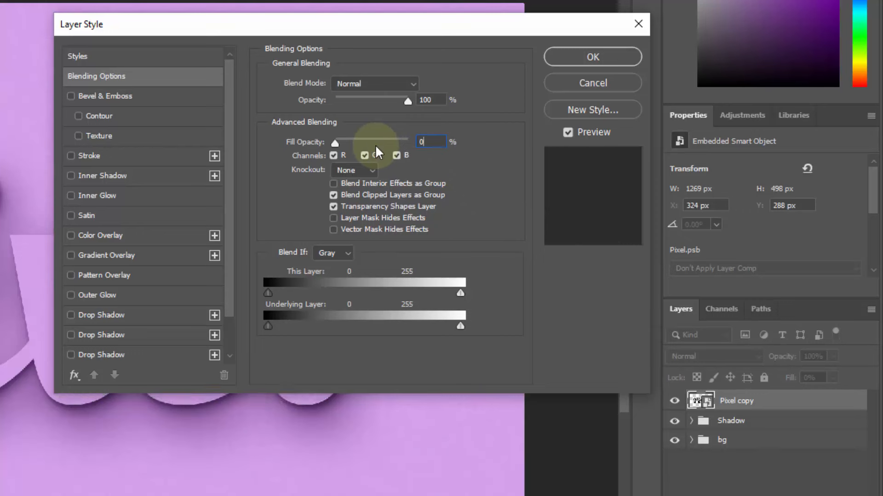
Step: Add Bevel & Emboss to the Pixel copy layer with 317% depth, Up direction and 32 px size
click(115, 98)
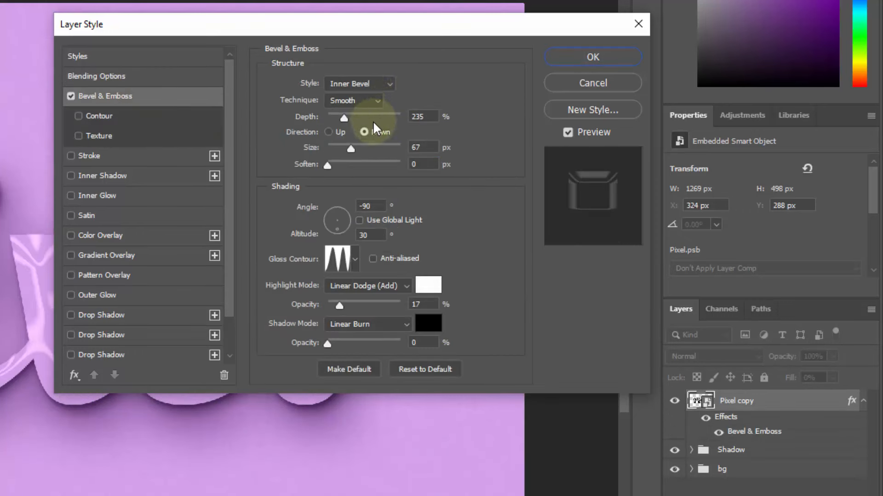
double_click(427, 116)
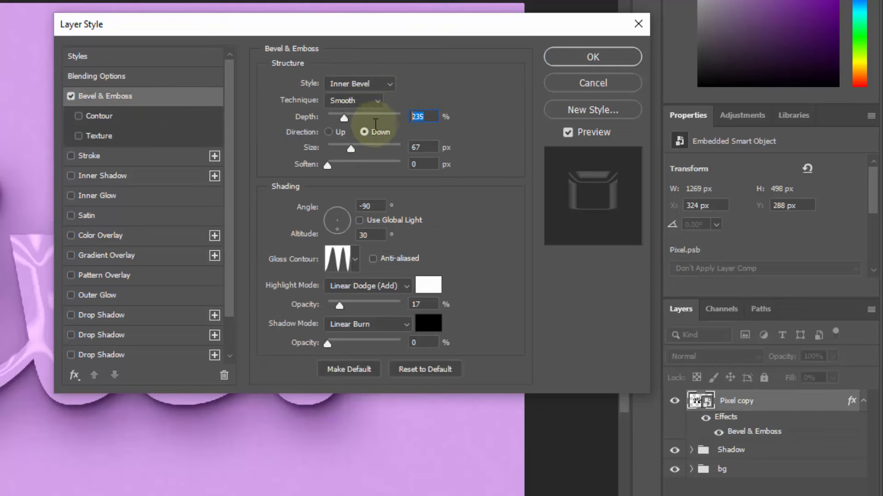
text(317)
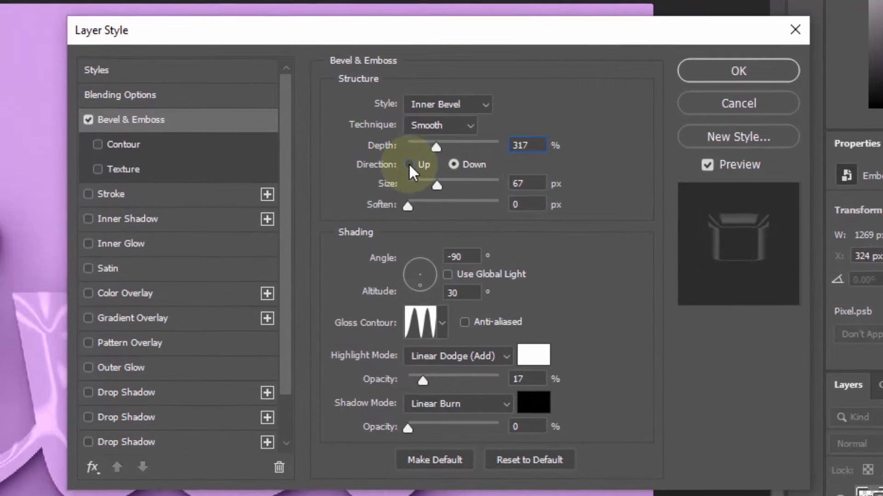
click(409, 164)
double_click(528, 183)
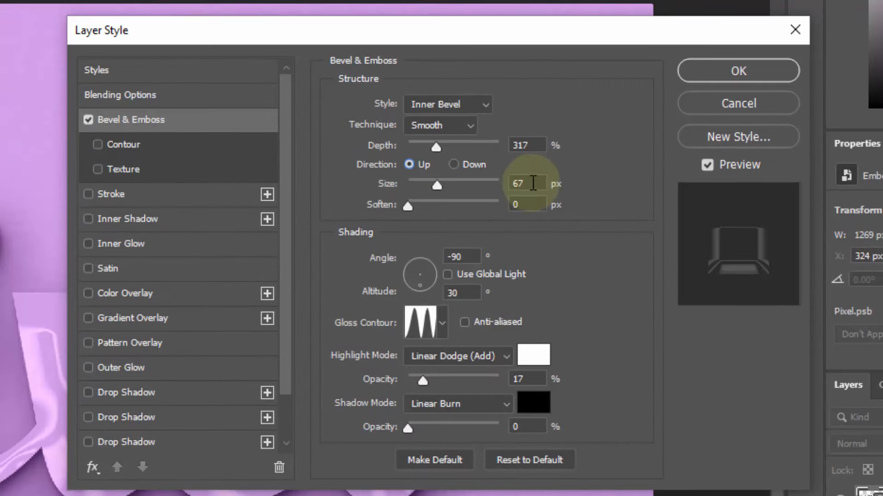
text(32)
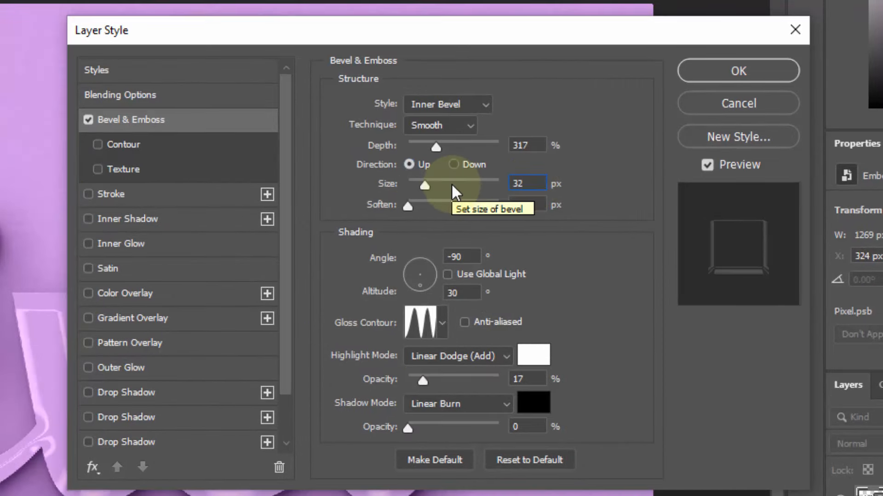
Step: Keep the bevel's angle at -90° and altitude at 30°, and set highlight opacity to 100% and shadow opacity to 21%
click(460, 256)
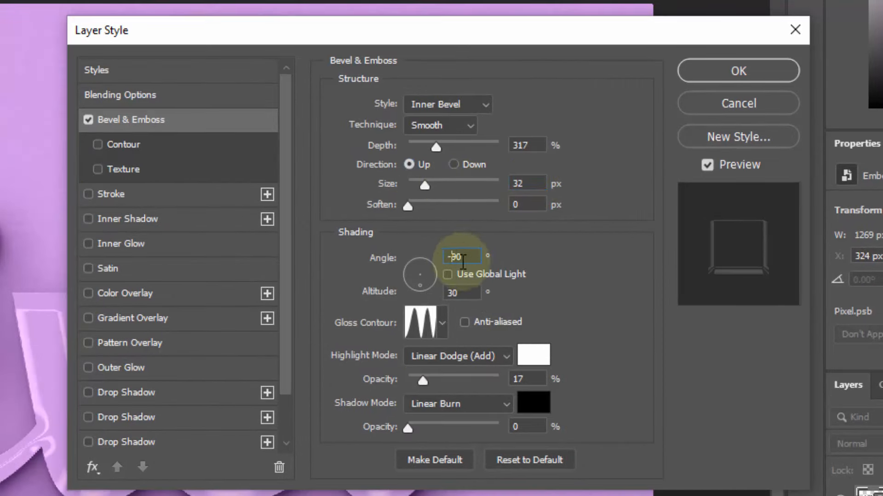
double_click(469, 292)
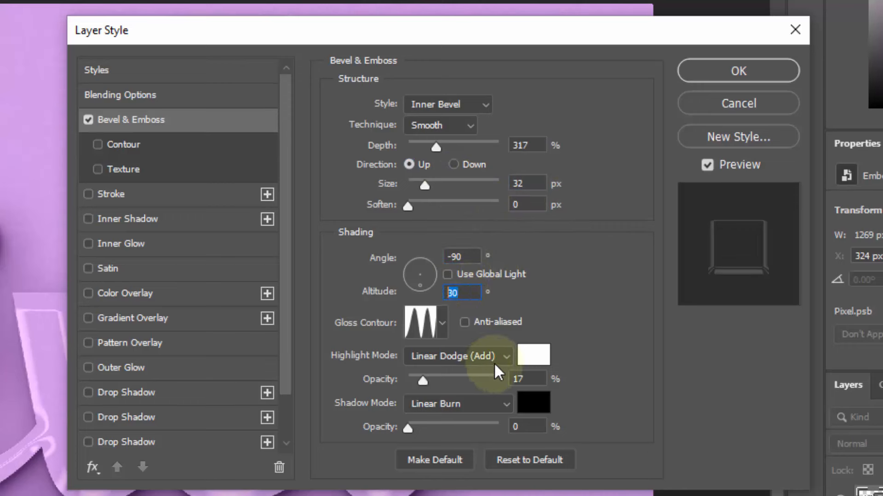
double_click(535, 380)
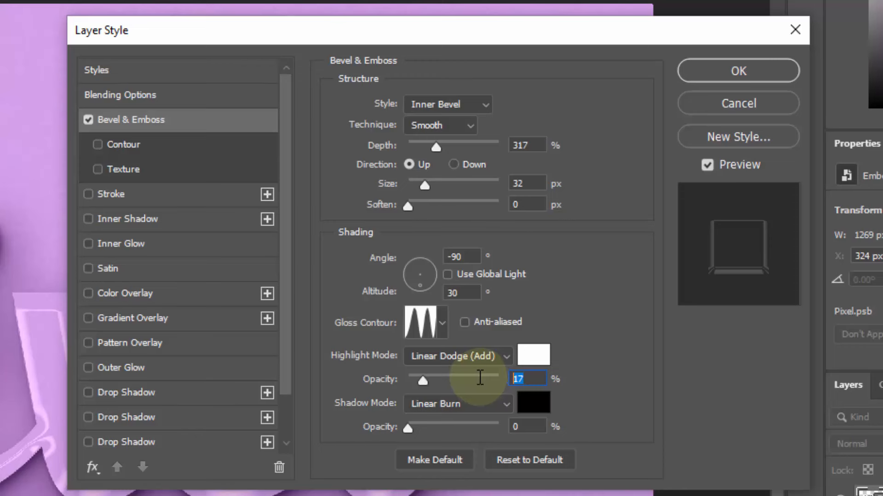
text(100)
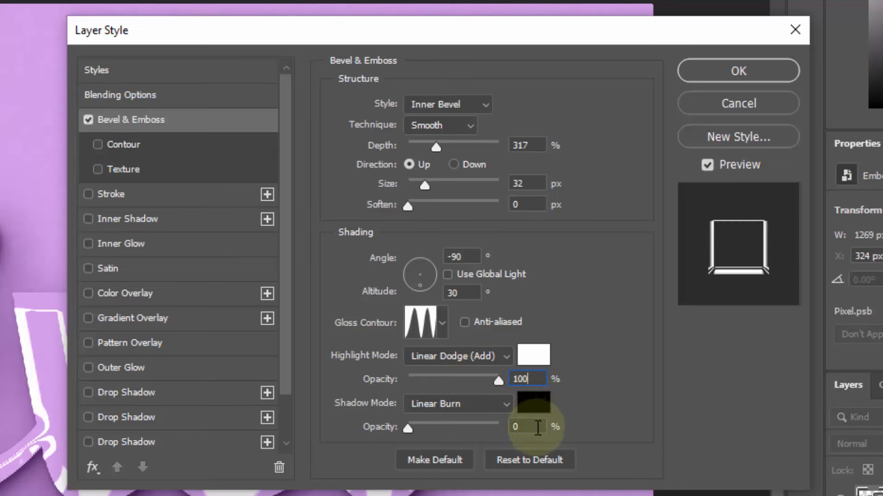
double_click(519, 427)
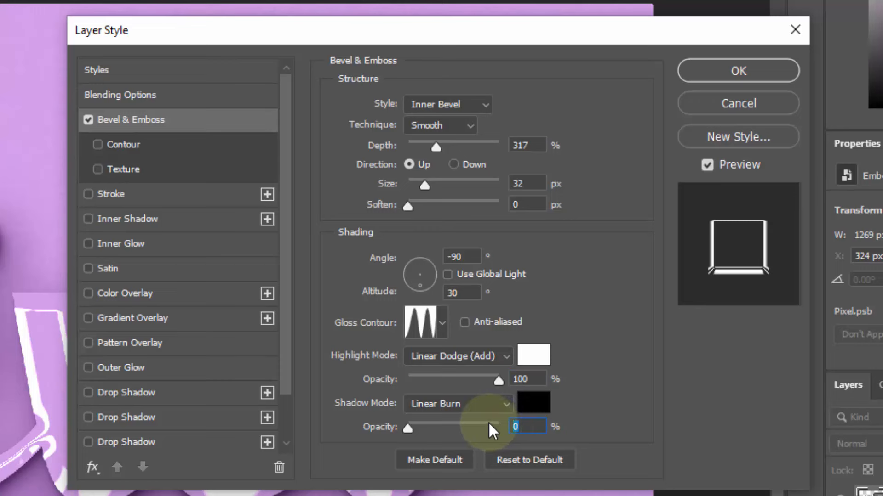
text(21)
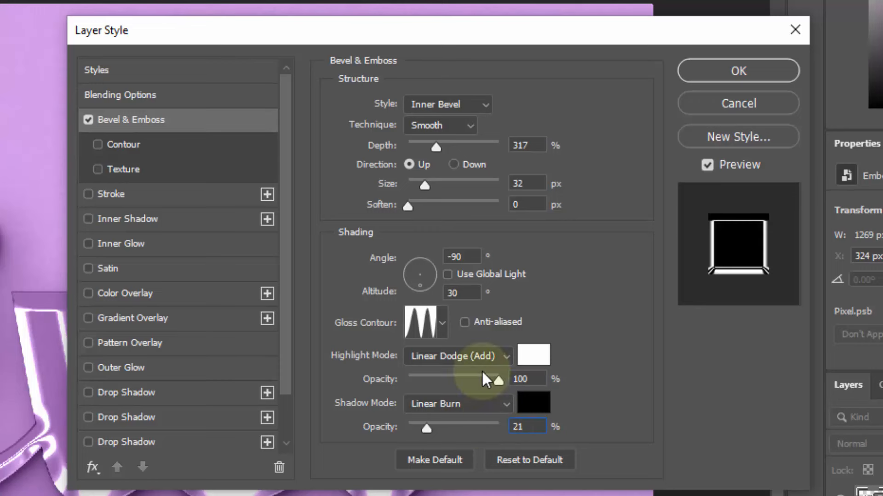
Step: Enable the Contour option of the bevel and set its range to 50%
click(123, 144)
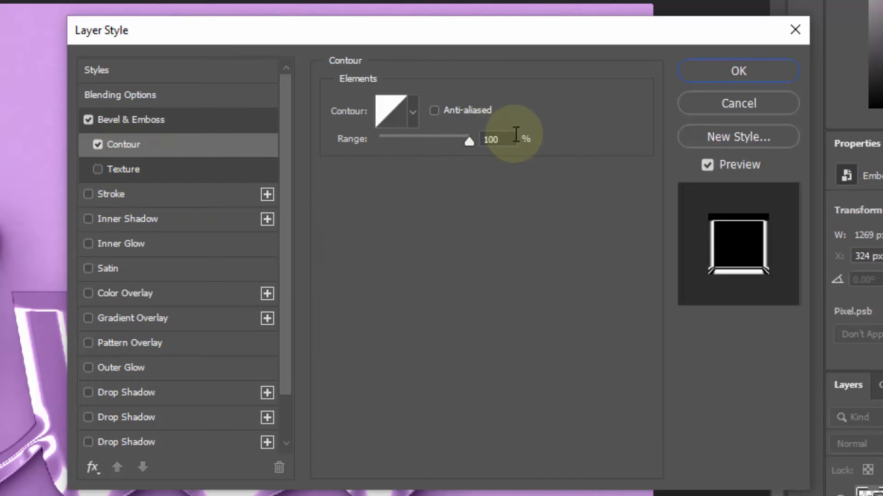
click(512, 138)
text(50)
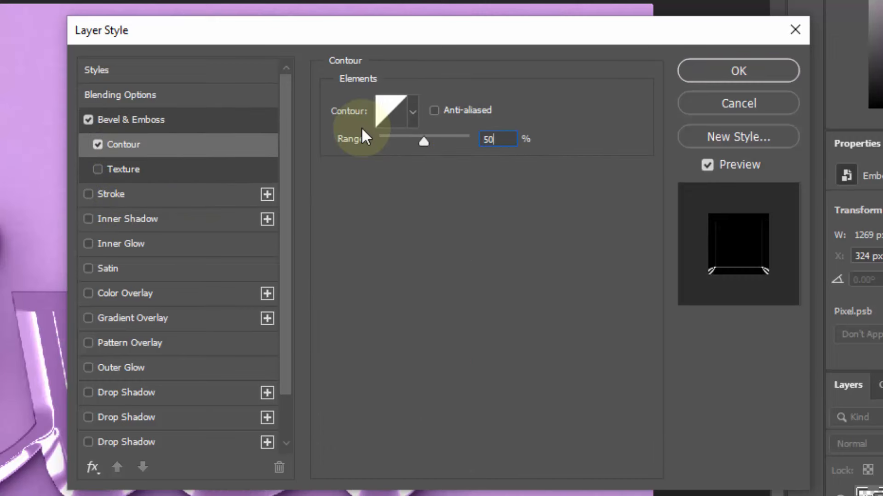
Step: Add a 10 px inside Stroke in gray #929292 to the Pixel copy layer and apply the layer style
click(110, 193)
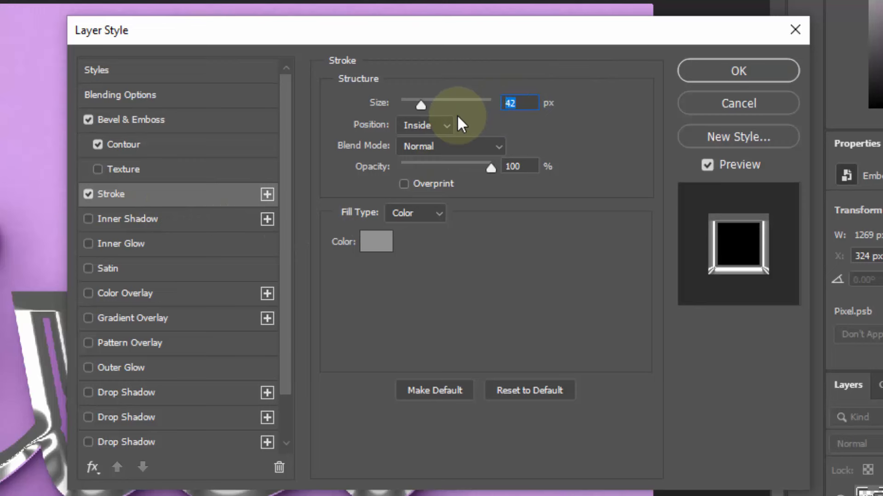
text(10)
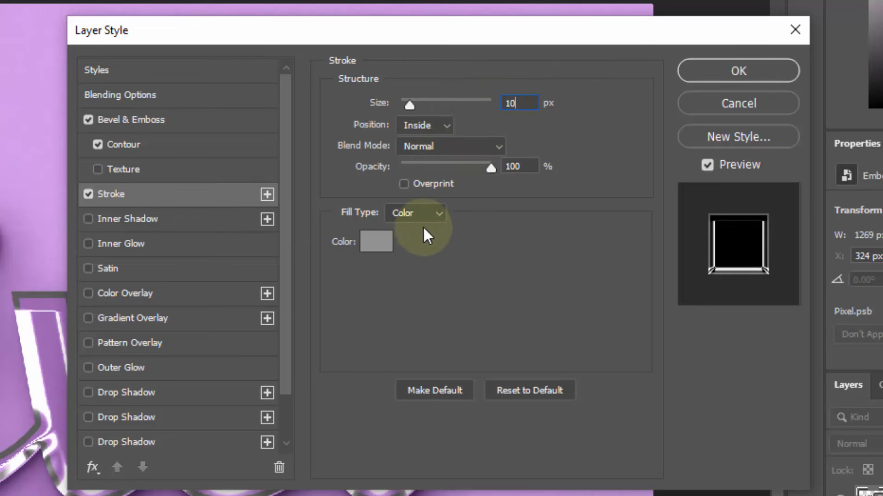
click(375, 243)
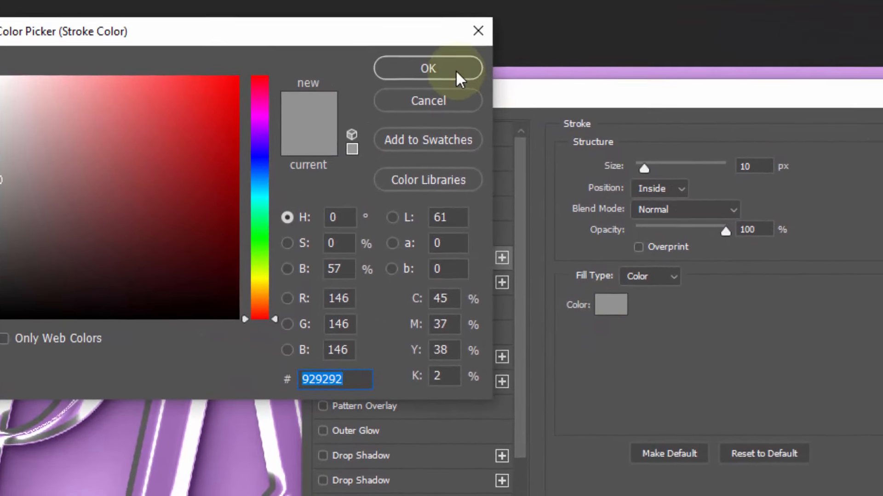
click(455, 69)
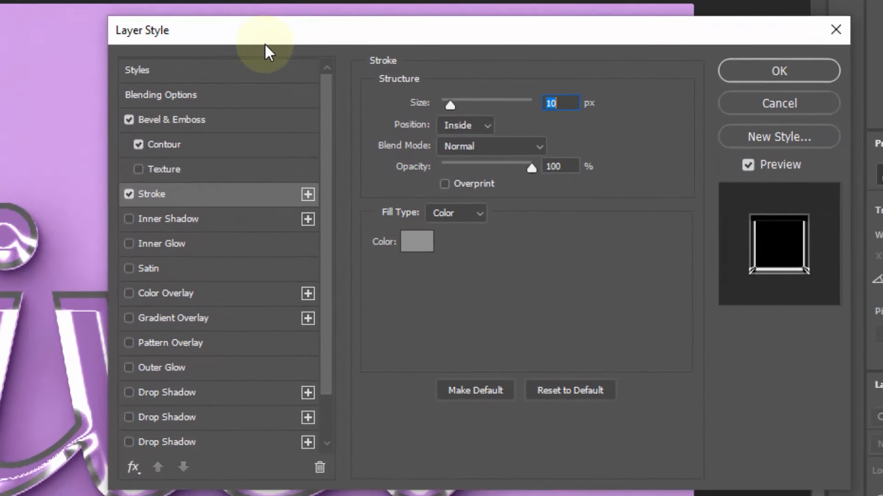
click(791, 76)
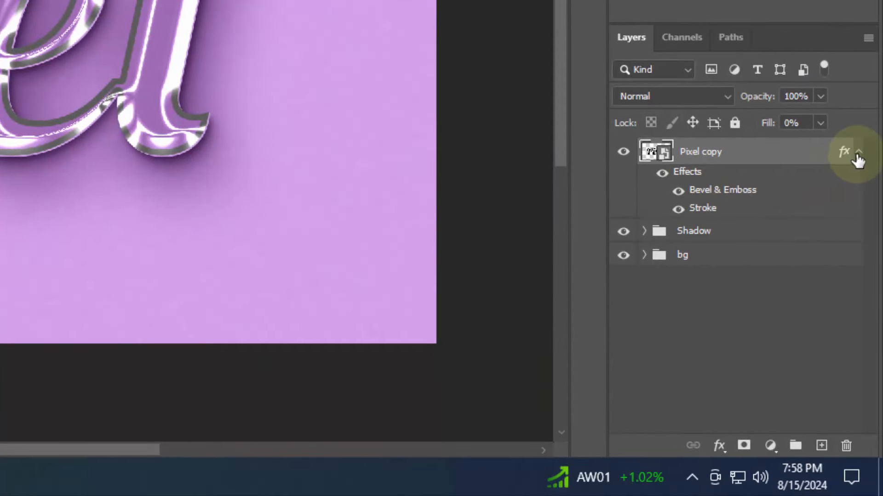
Step: Collapse the Pixel copy layer's effects list and duplicate the layer
click(857, 153)
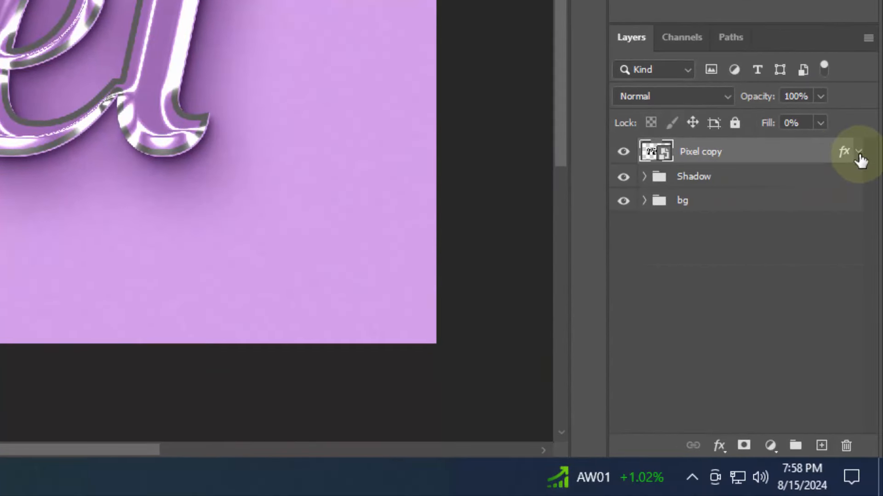
key(ctrl+j)
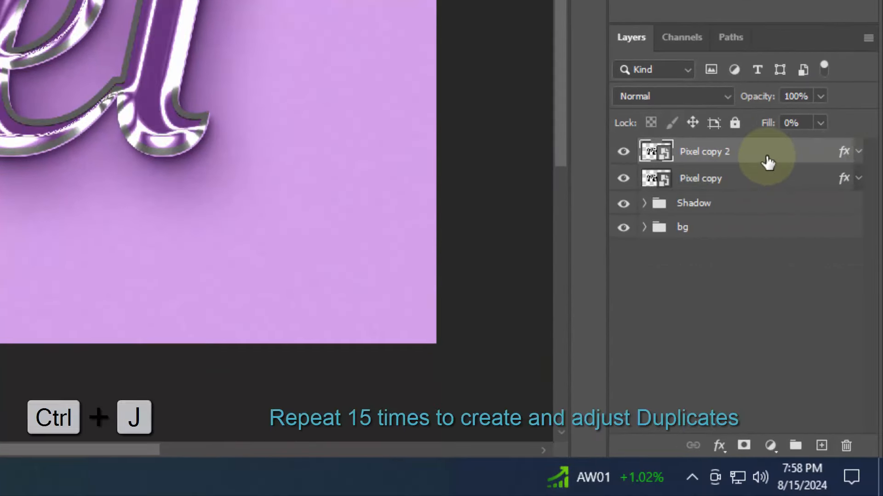